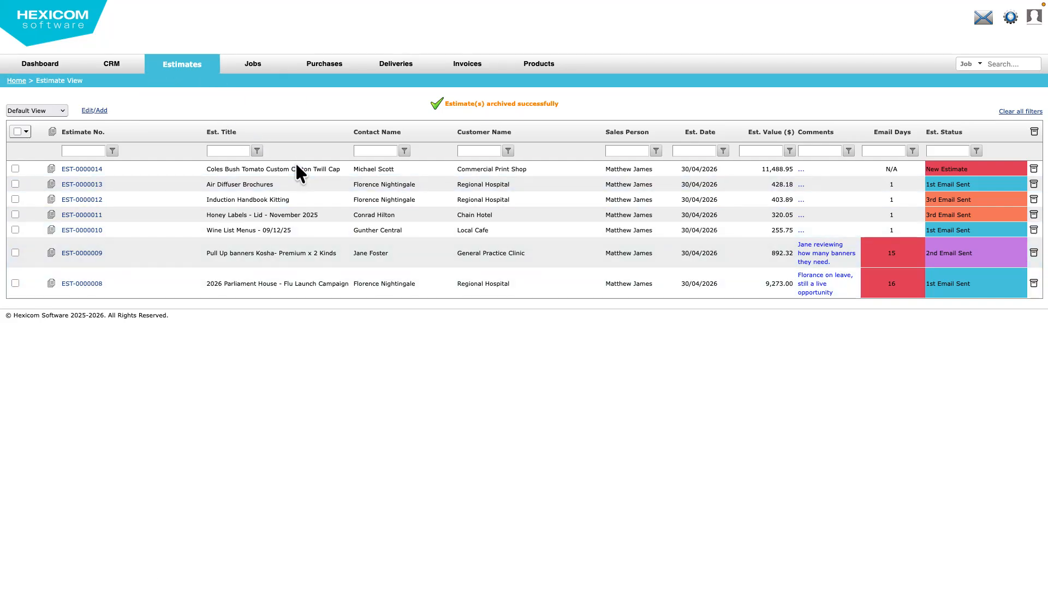
Start a new estimate and set its company to Enterprise Software Company.
mouse_move(170, 82)
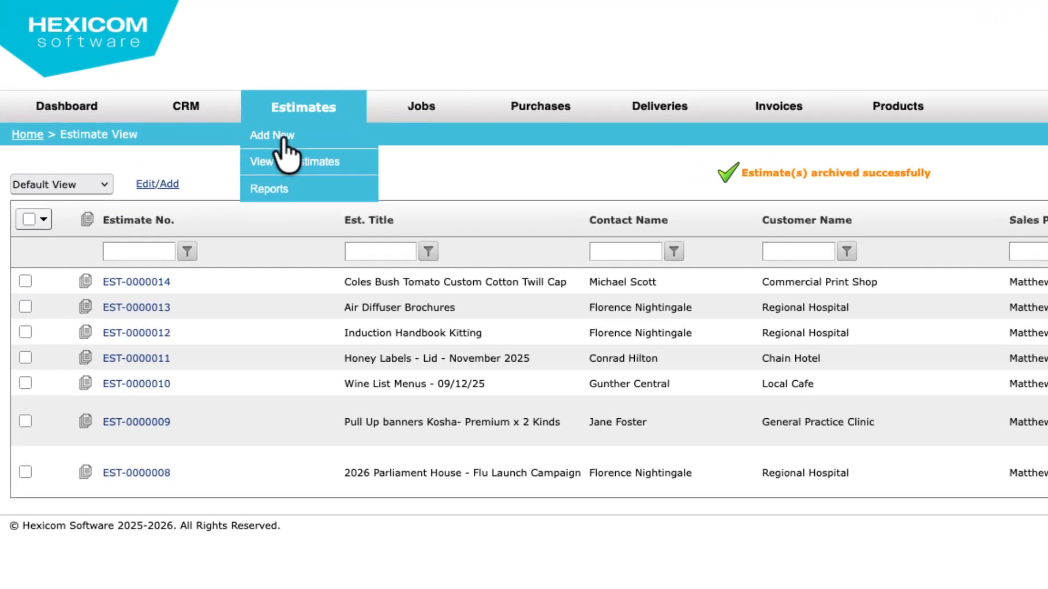
left_click(183, 90)
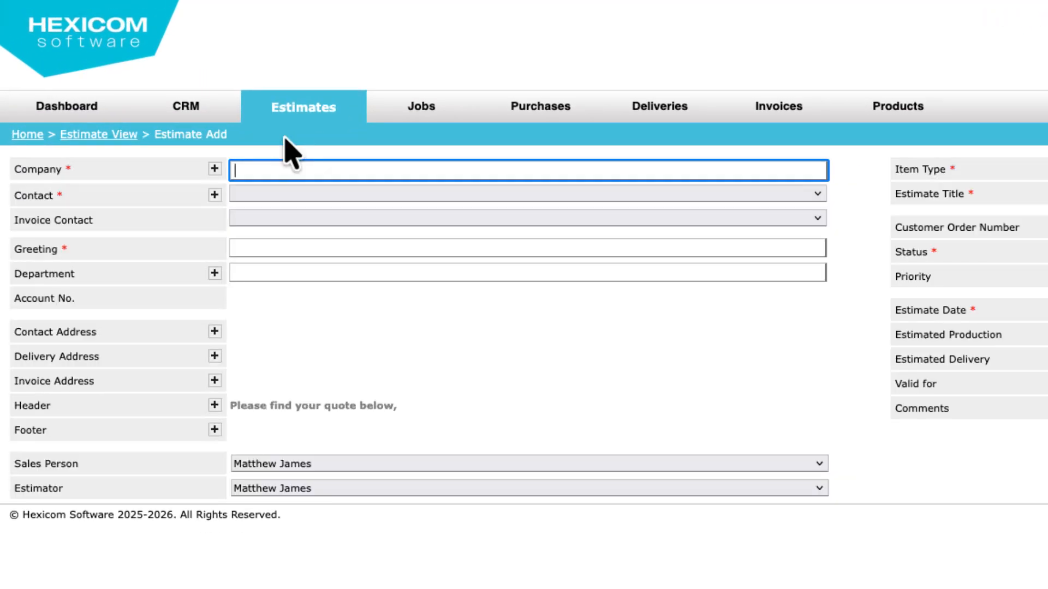
type("ent")
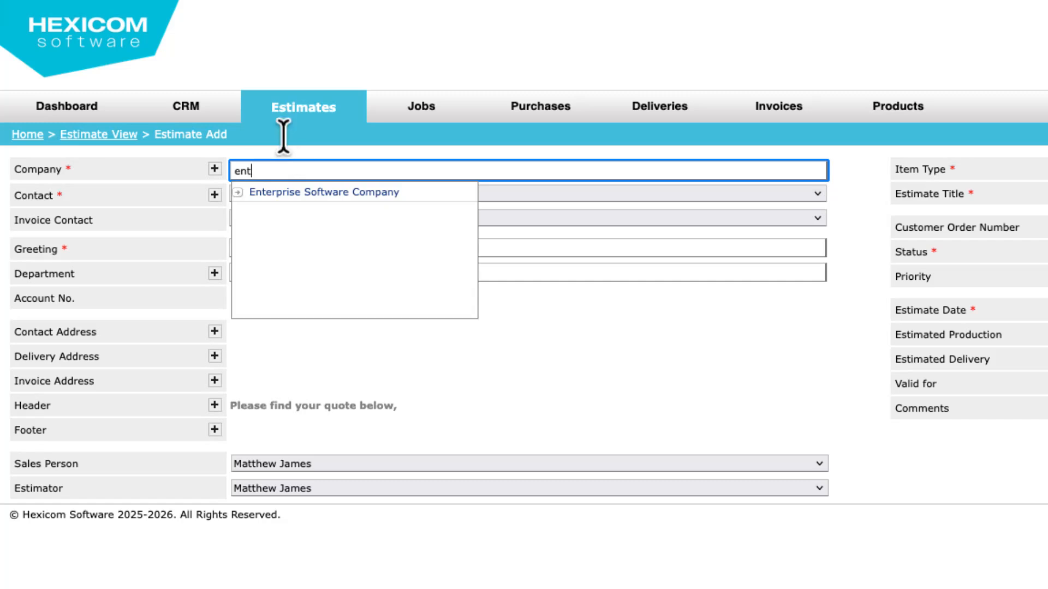
left_click(346, 193)
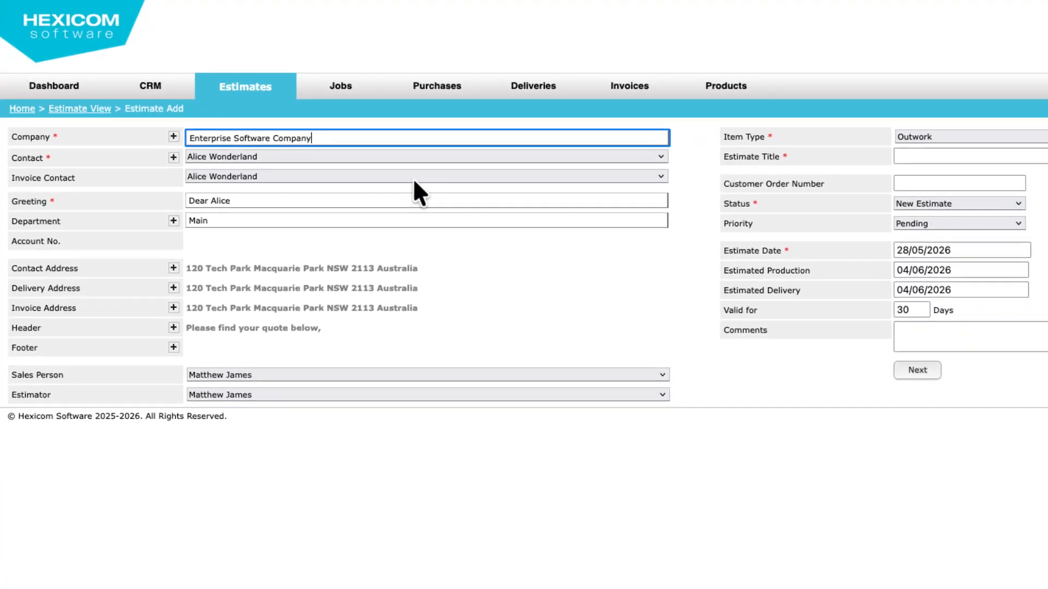
Keep the first listed contact for the estimate and set the delivery address to the company's Melbourne address.
left_click(361, 154)
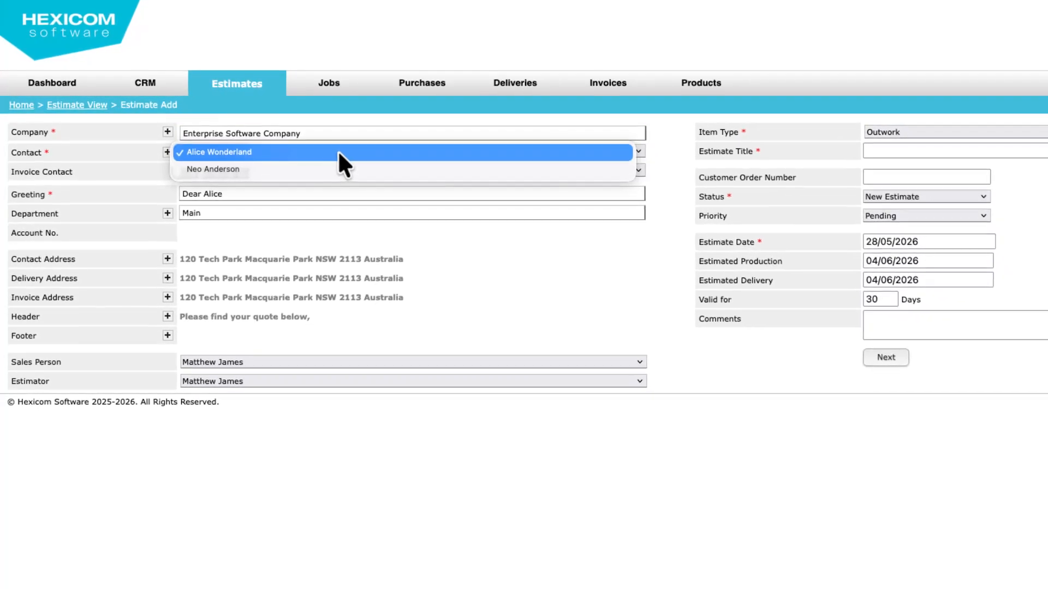
left_click(330, 148)
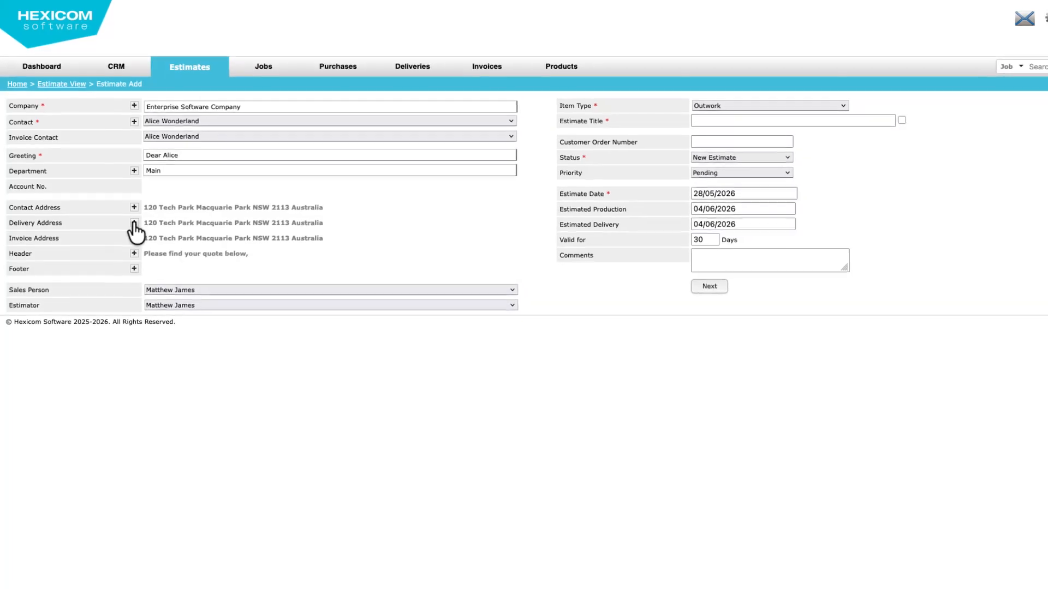
left_click(136, 227)
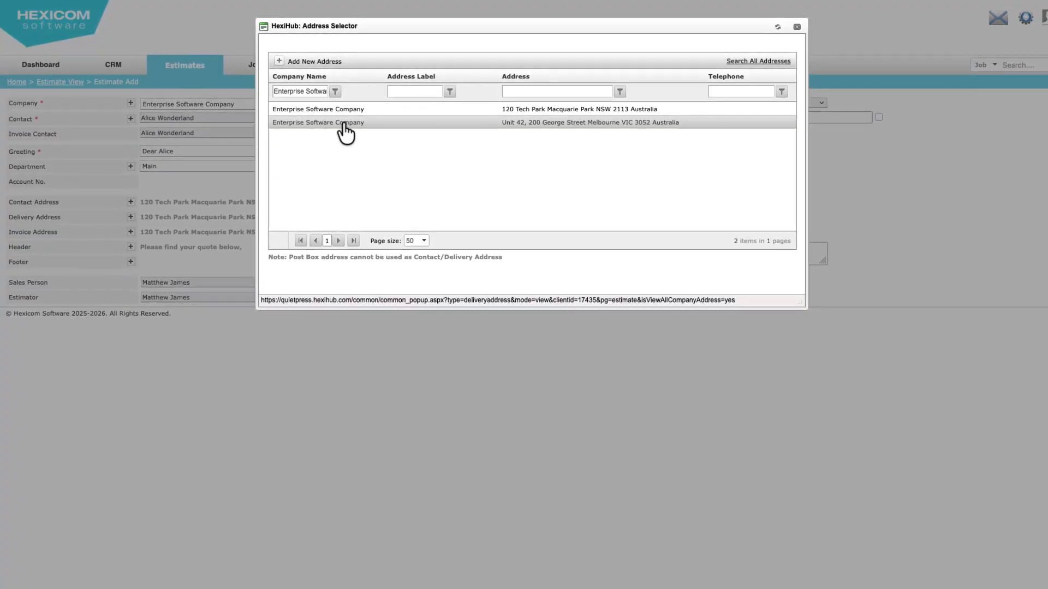
left_click(330, 122)
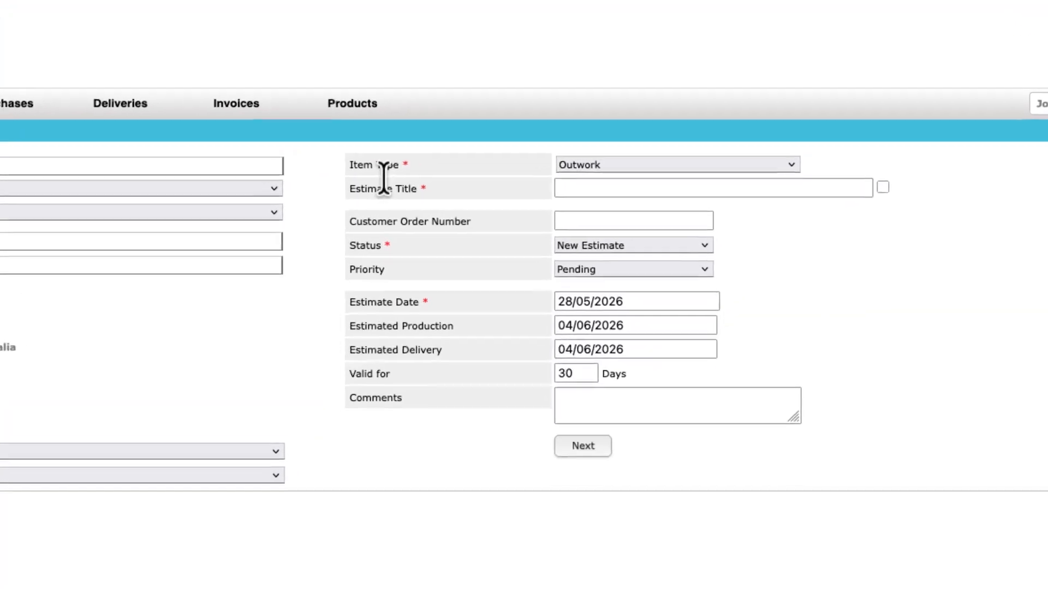
Title the estimate "Marketing Brochure" and proceed to the outwork item details.
left_click(575, 194)
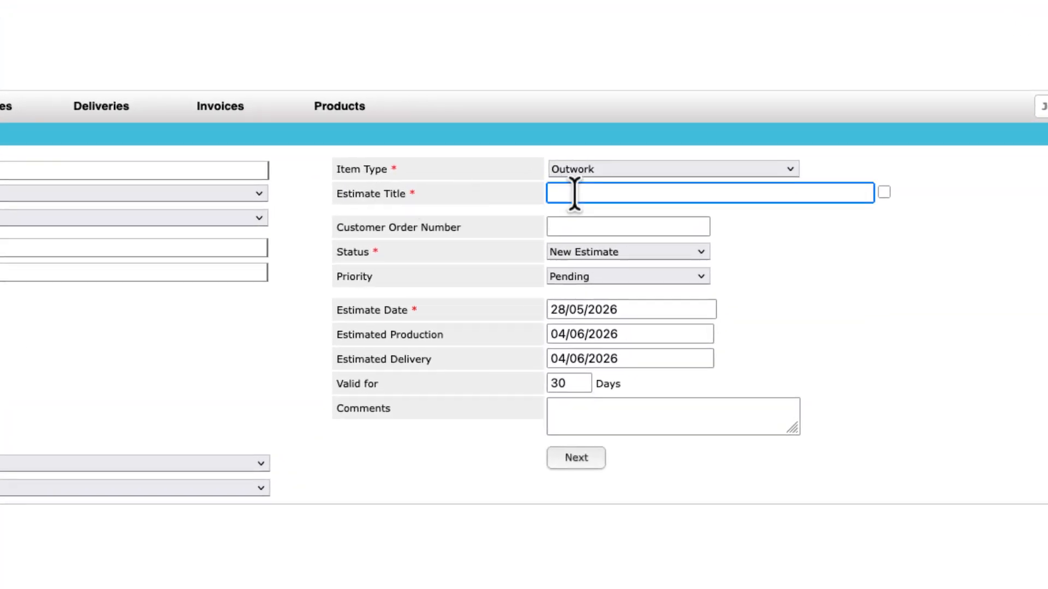
type("Marketing Brochure")
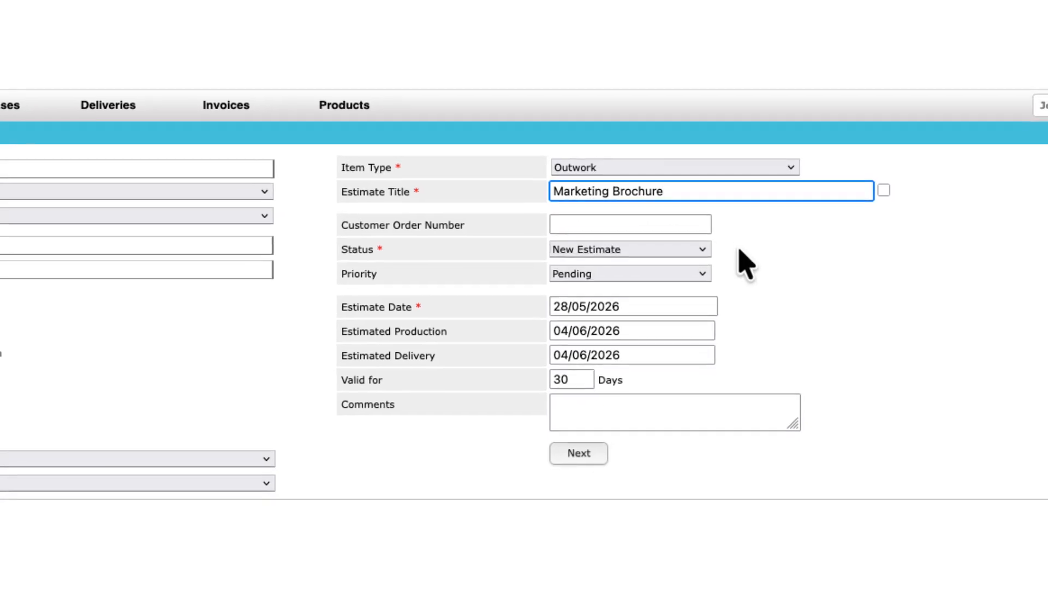
left_click(576, 457)
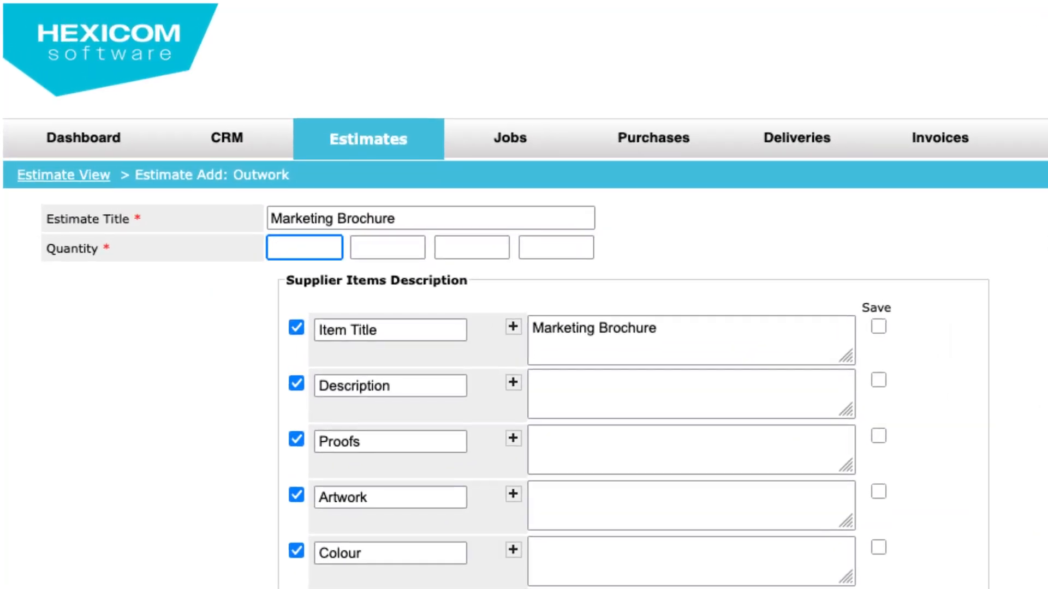
Enter the four estimate quantities 500, 750, 1000 and 1500.
type("500")
key("Tab")
type("750")
key("Tab")
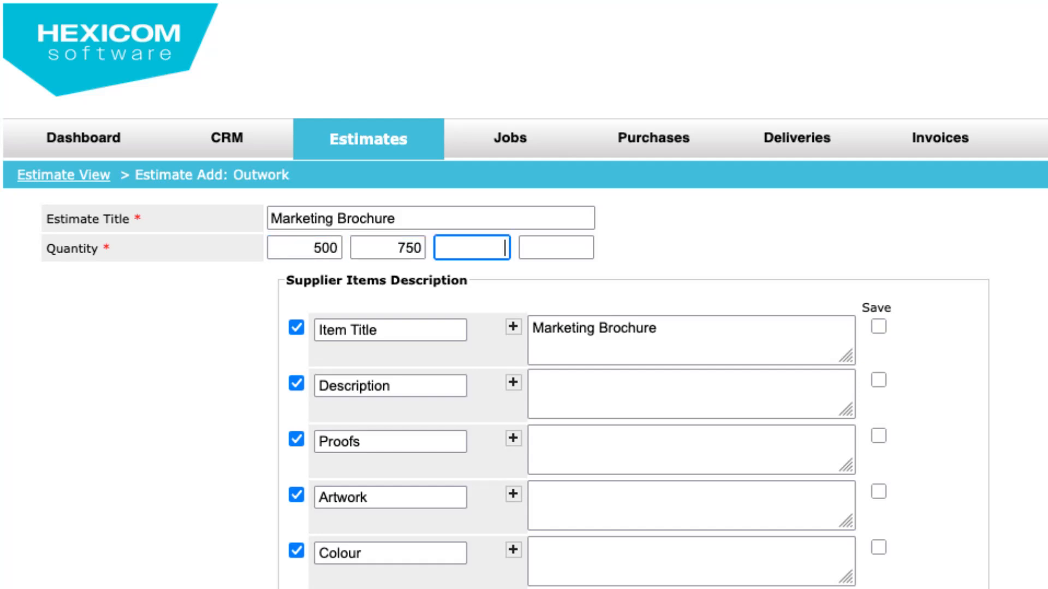
type("1000")
key("Tab")
type("1500")
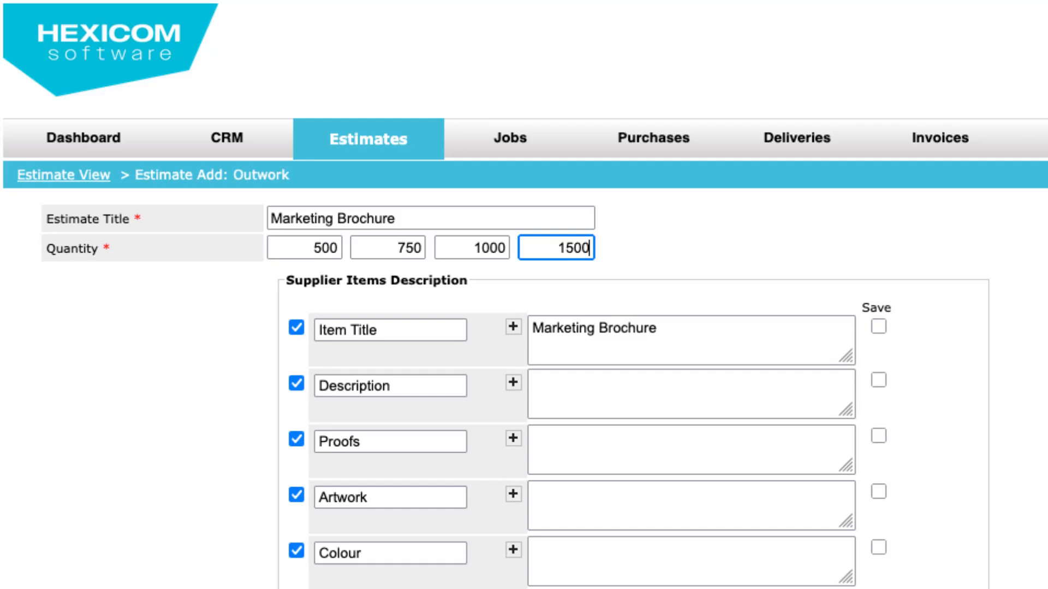
left_click(1010, 419)
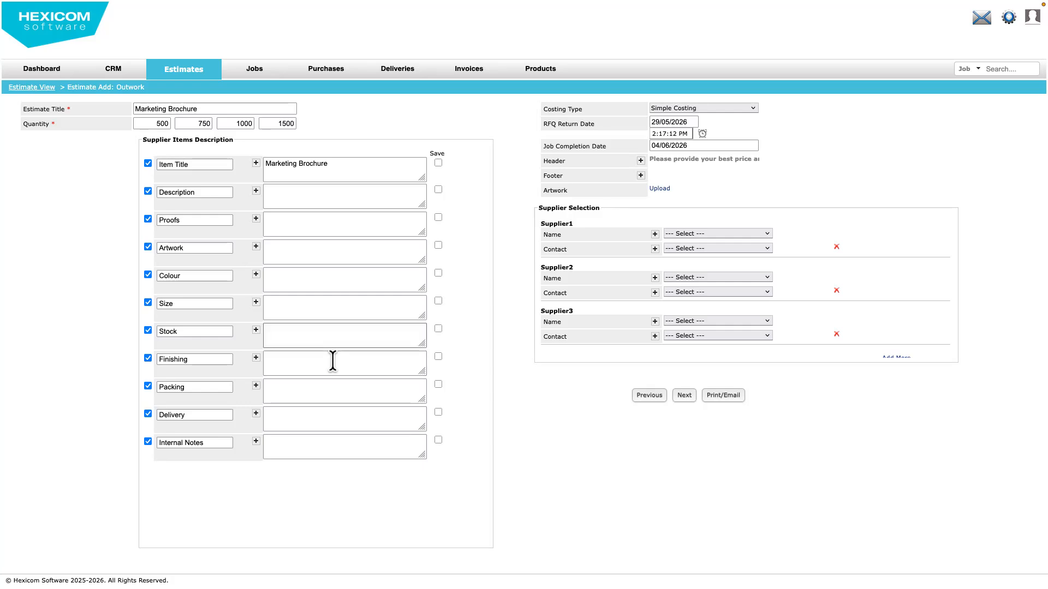
left_click(307, 196)
left_click(298, 224)
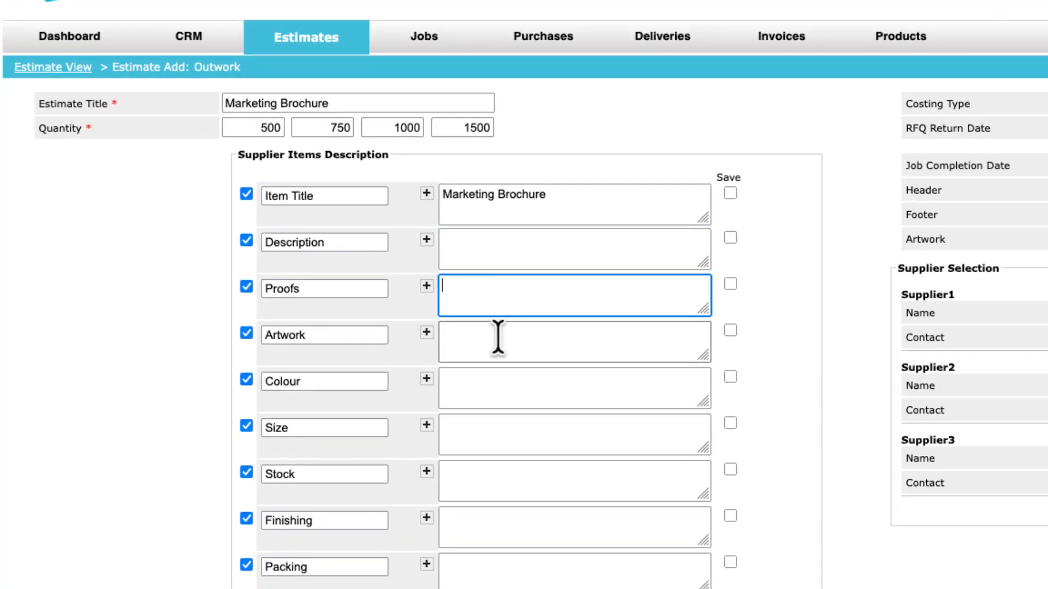
left_click(298, 246)
left_click(494, 391)
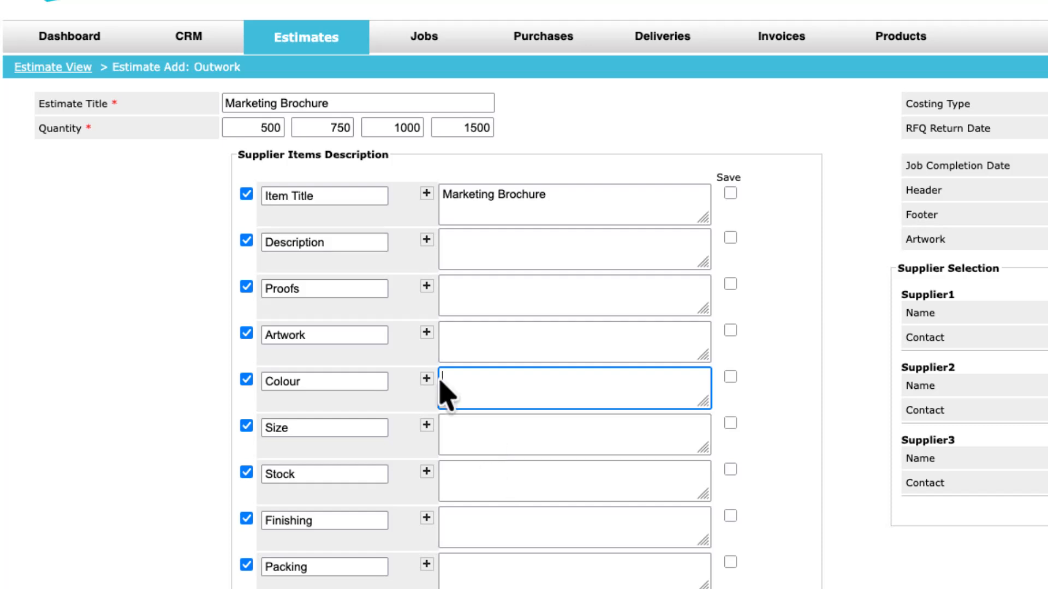
double_click(294, 243)
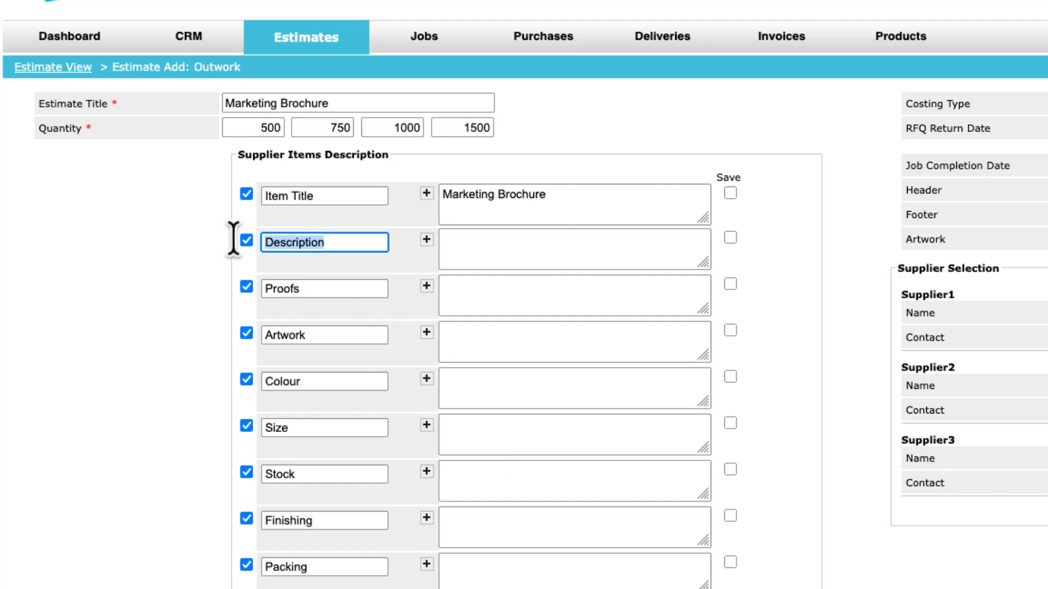
double_click(277, 288)
left_click(480, 292)
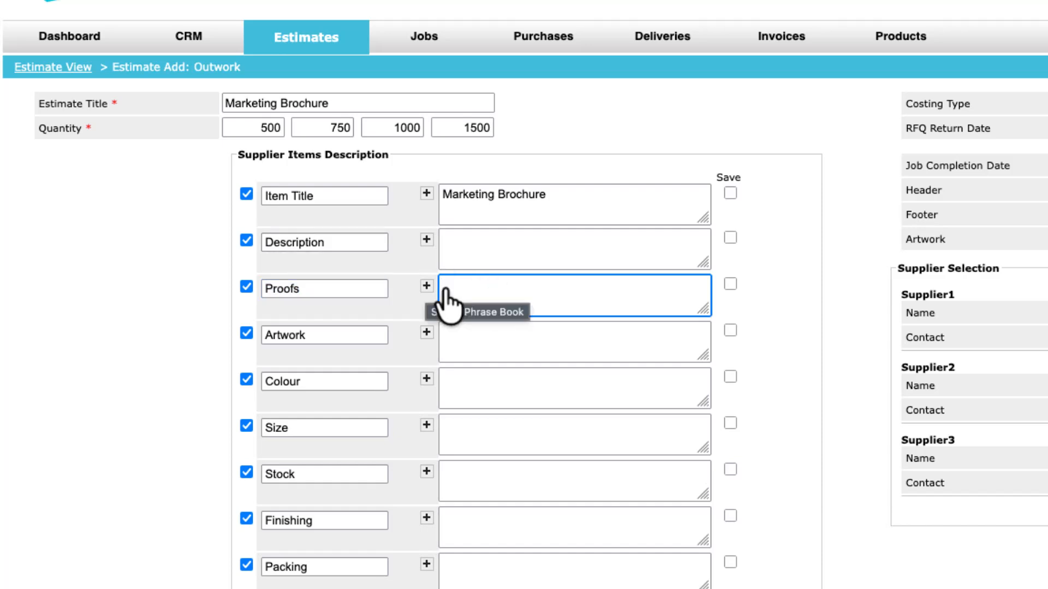
Fill in Proofs with "One digital proof" and Artwork with "Supplied by customer with corrections required" from the phrase book.
left_click(427, 286)
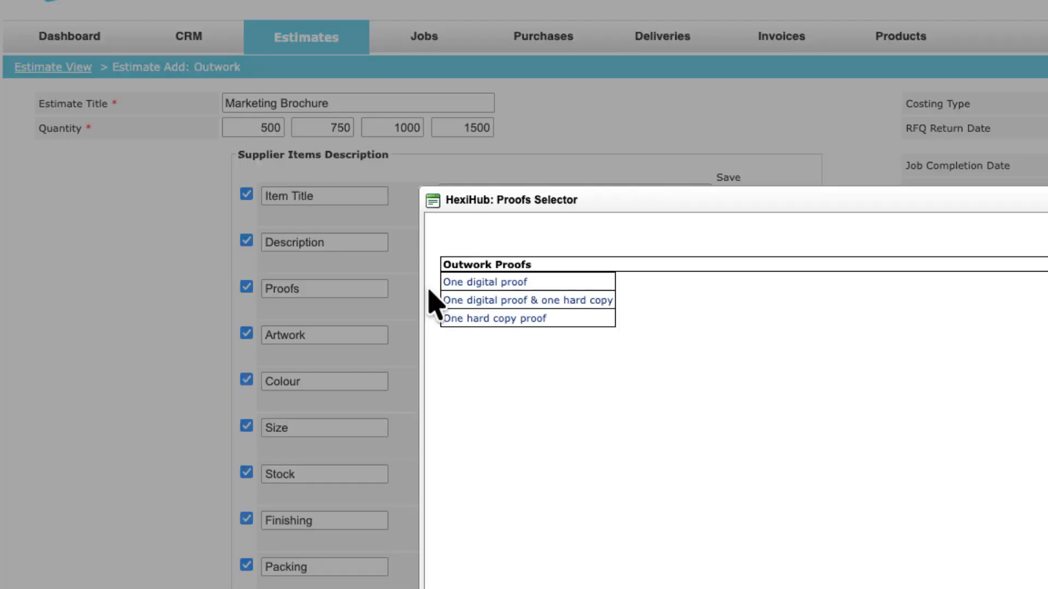
left_click(465, 283)
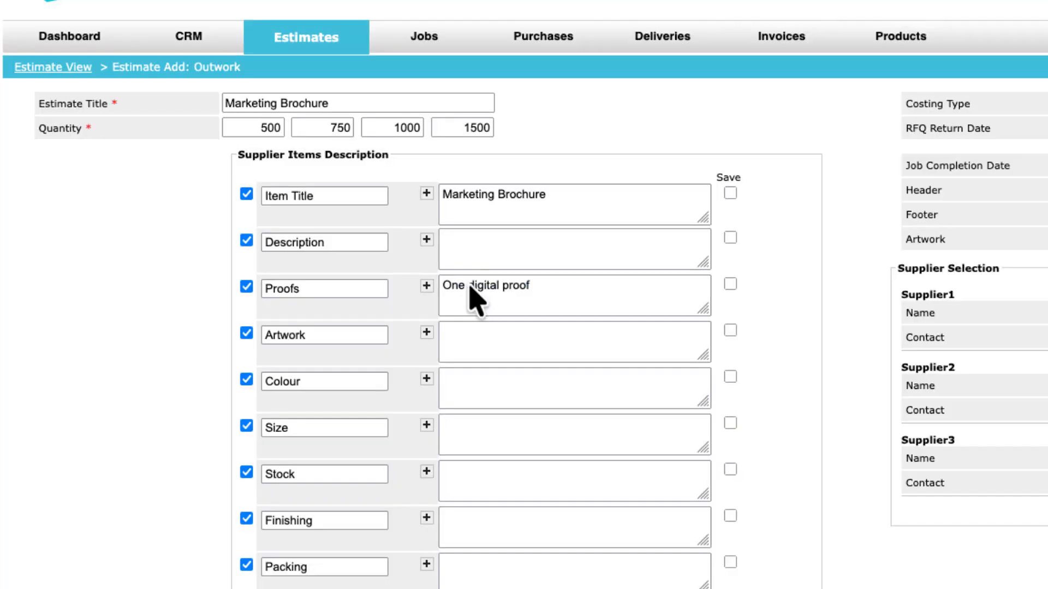
left_click(426, 333)
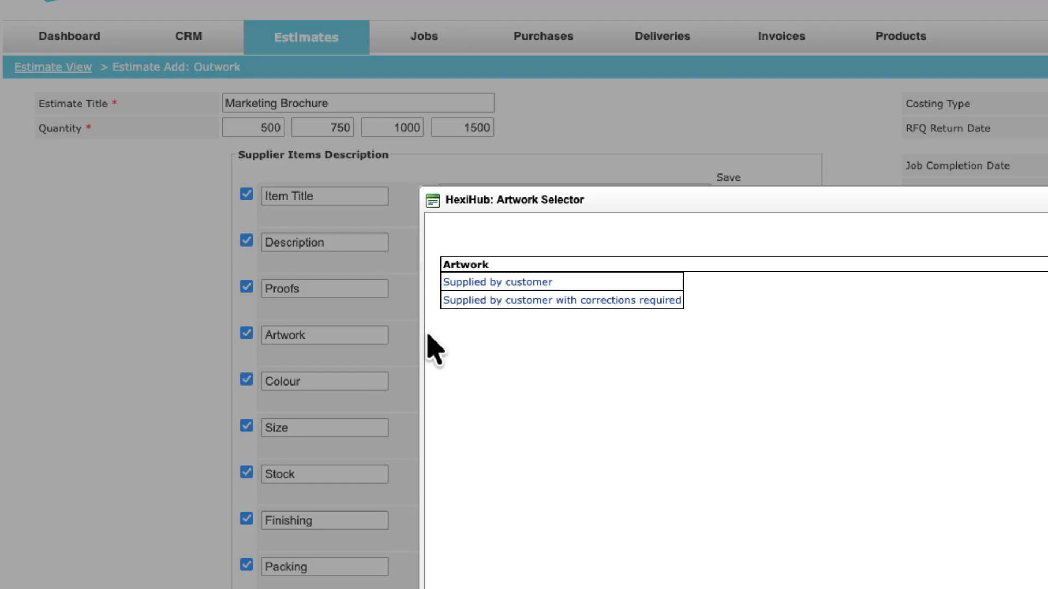
left_click(489, 315)
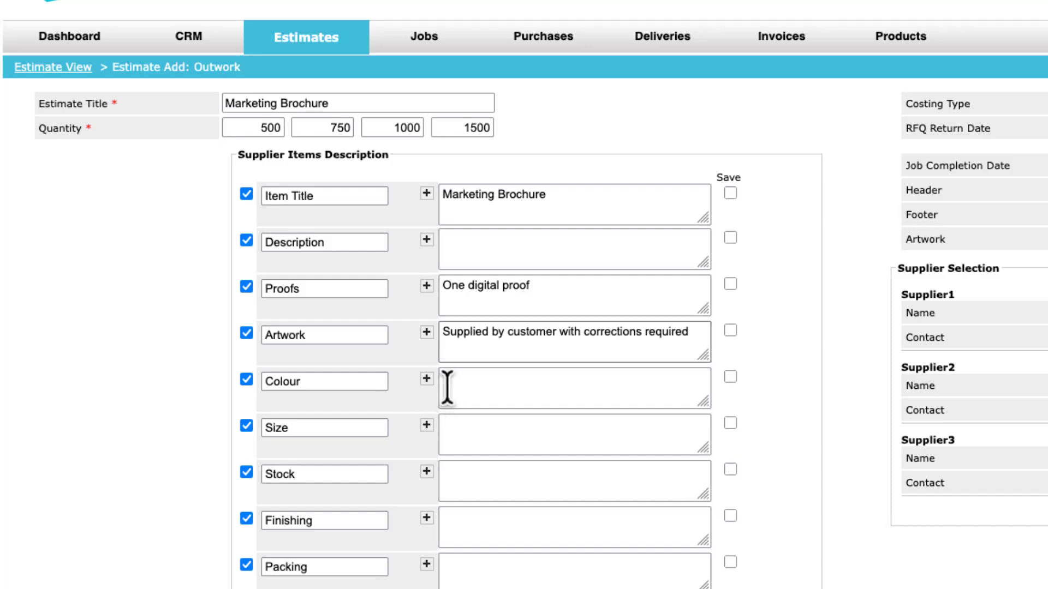
Enter "A4 brochure" as the item description and mark that text for saving.
left_click(485, 244)
type("A4 brochure")
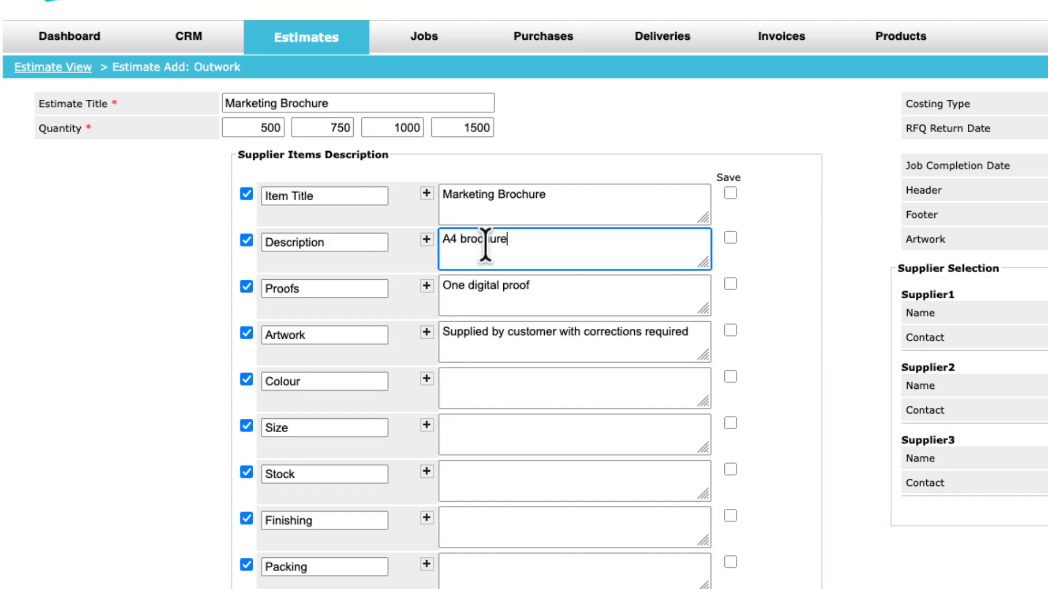
left_click(730, 237)
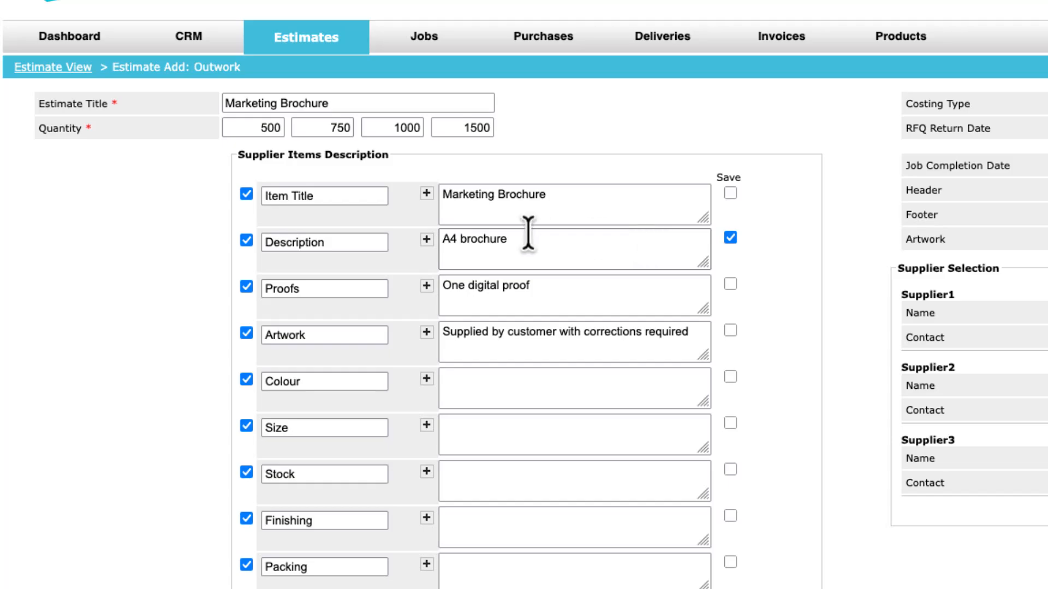
Fill in Colour with "Full digital color" and Size with "A4 210 x 297mm" from the phrase book.
left_click(426, 379)
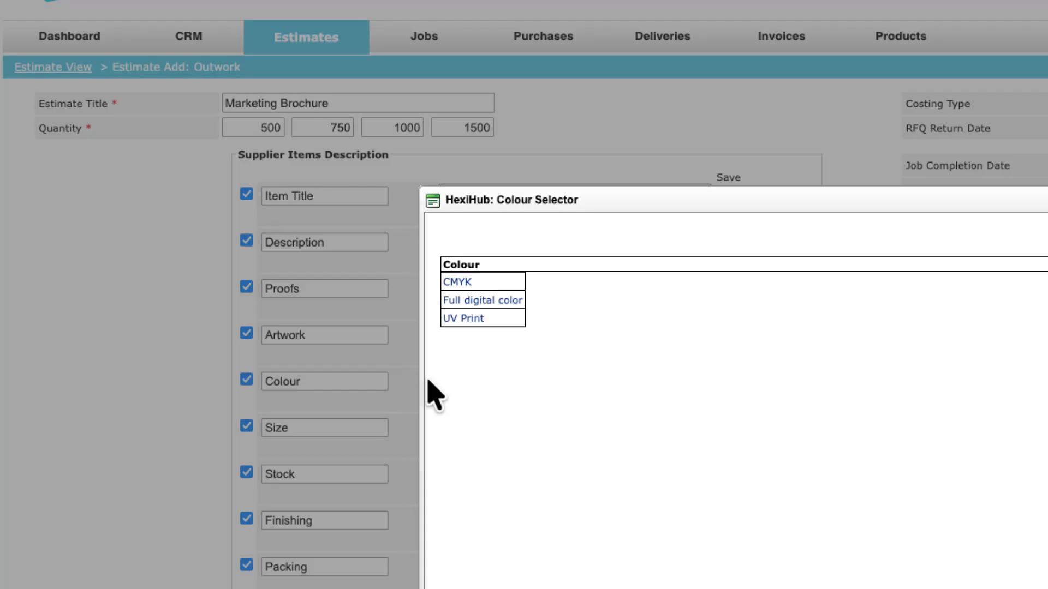
left_click(482, 300)
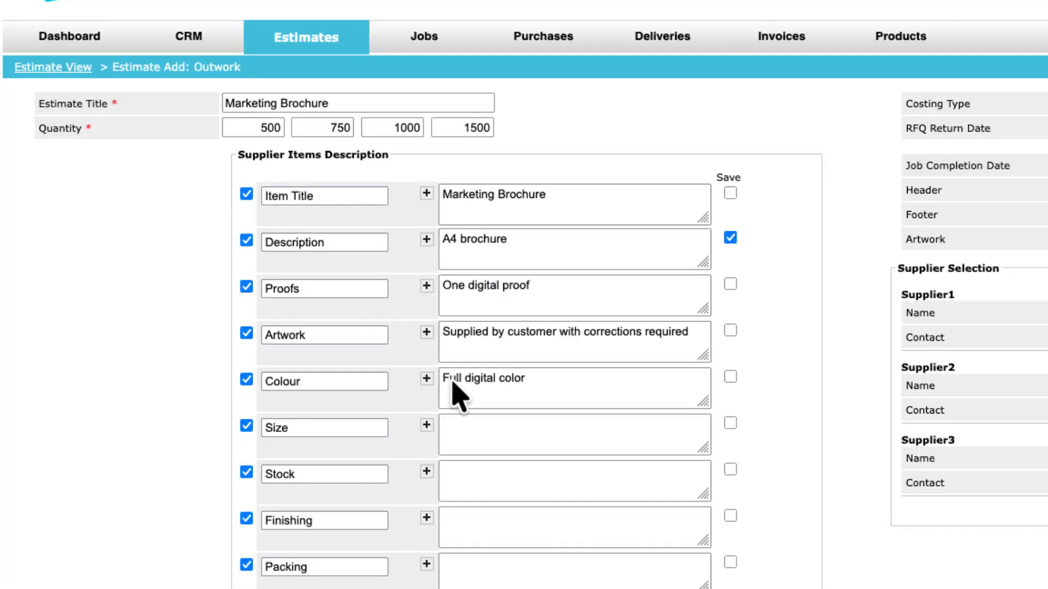
left_click(427, 426)
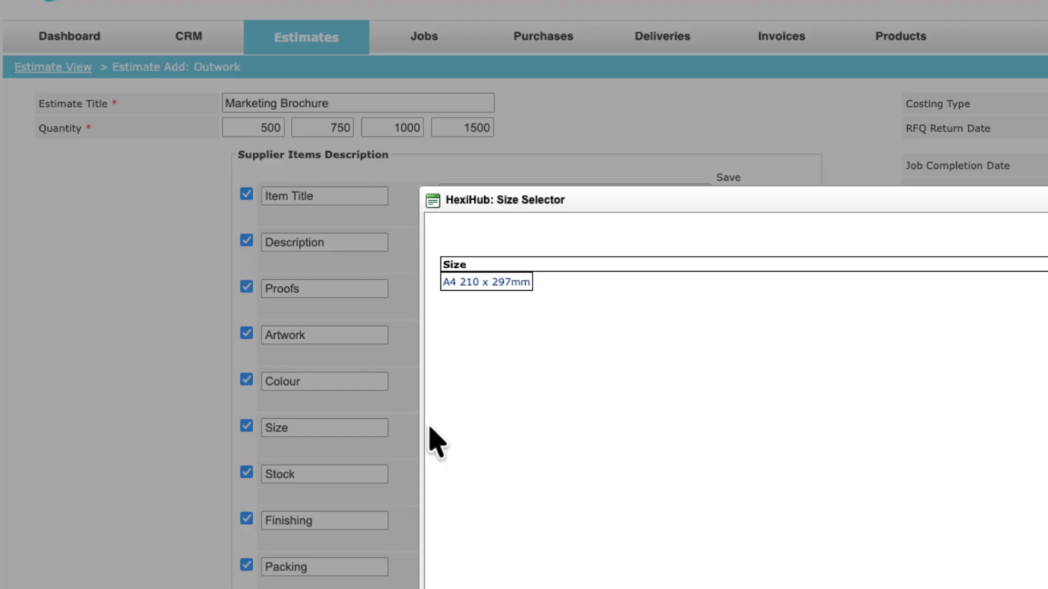
left_click(510, 285)
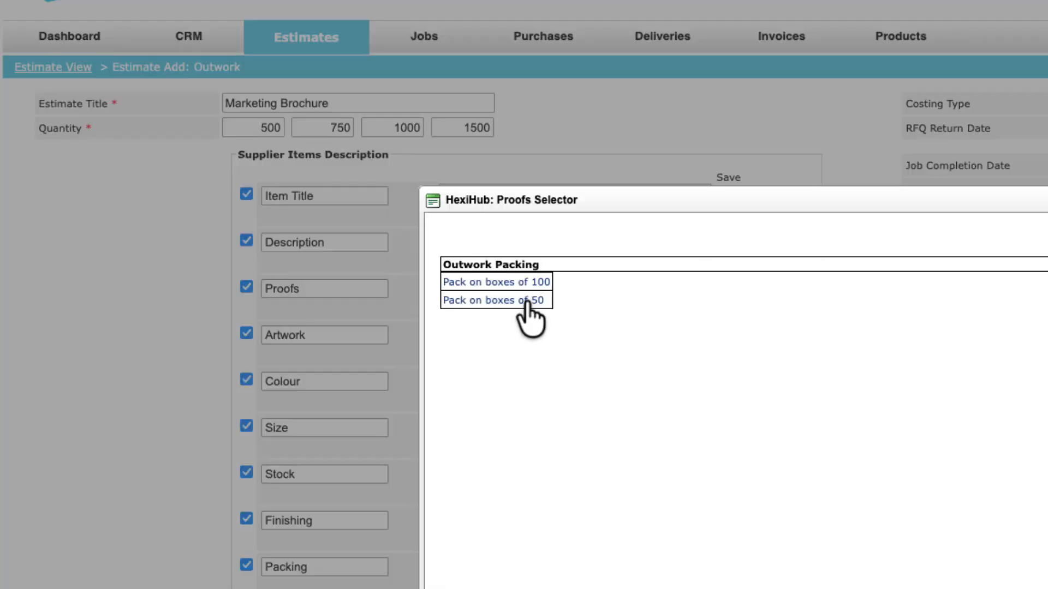
Fill in Packing with "Pack on boxes of 50" and Delivery with "To one metro address" from the phrase book.
left_click(526, 300)
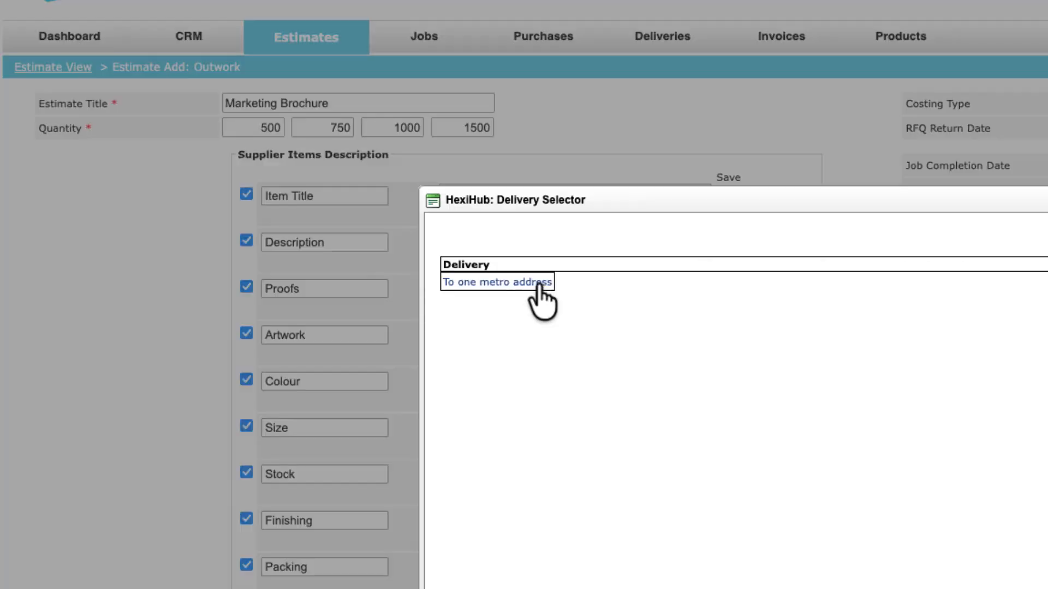
left_click(535, 286)
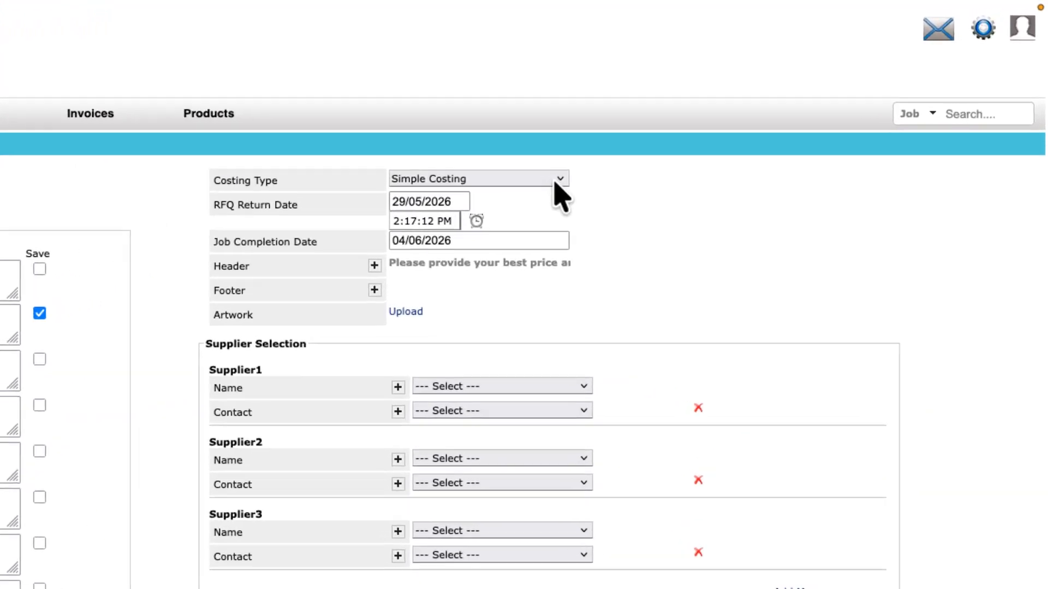
Check the costing type options and the job completion date, keeping Simple Costing selected.
left_click(751, 108)
key("Up")
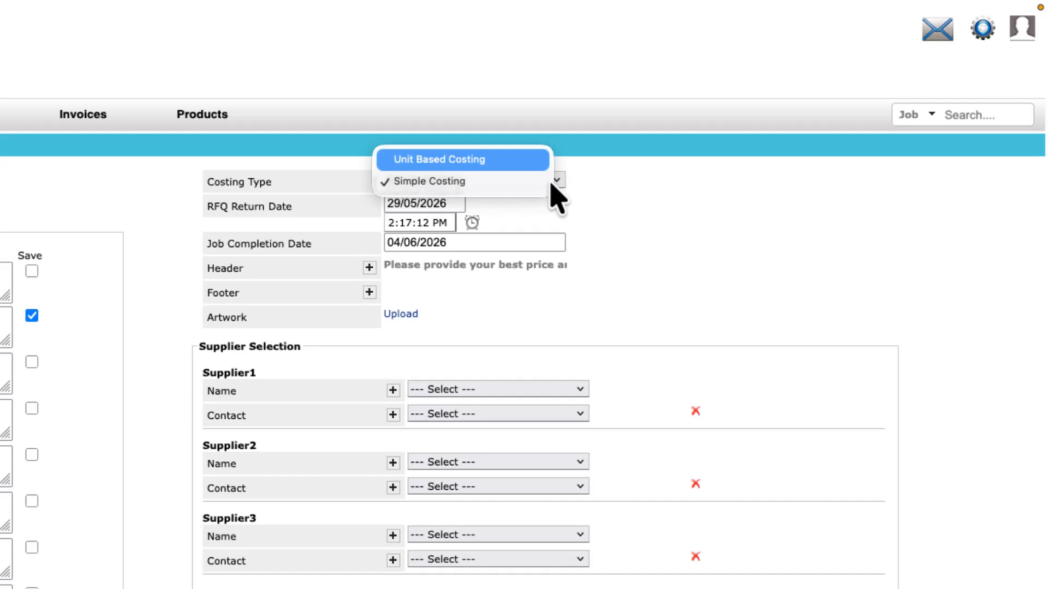
key("Down")
key("Return")
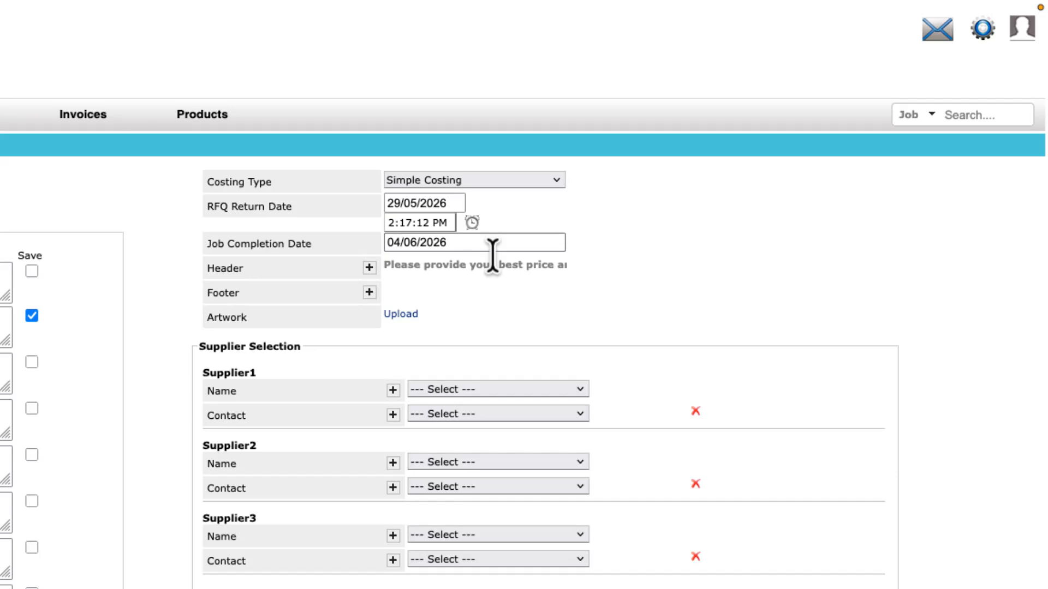
left_click(453, 242)
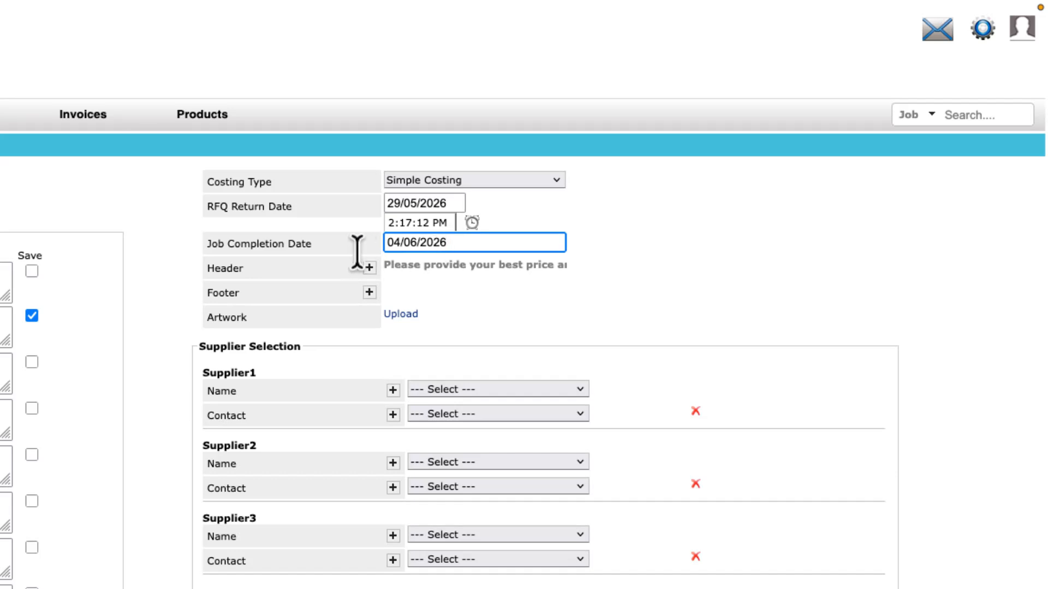
left_click(617, 245)
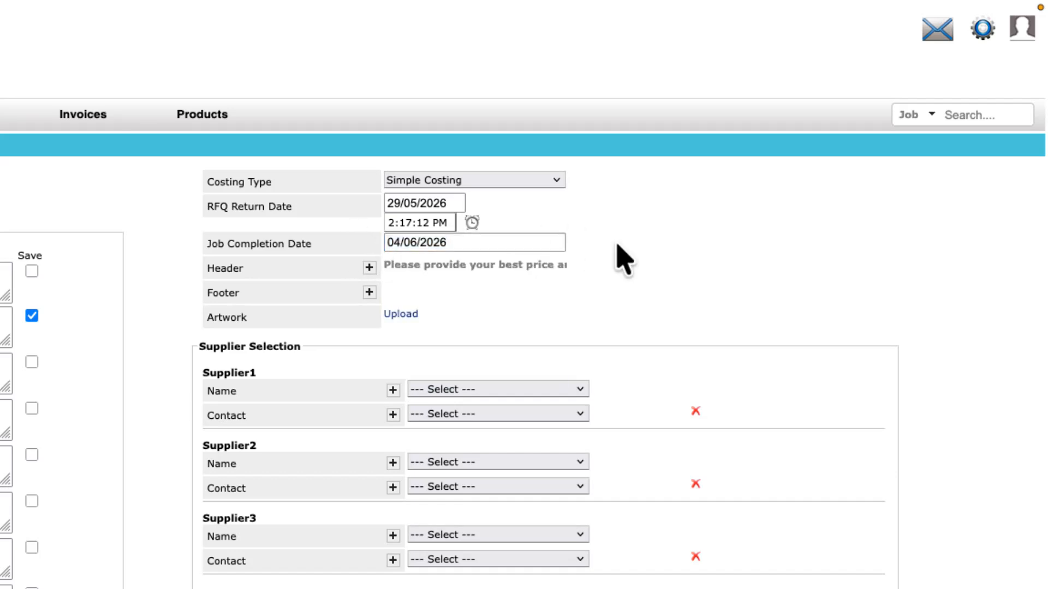
Choose Big Print as the first supplier and No 1 Print Supplier as the second for the quote request.
left_click(459, 391)
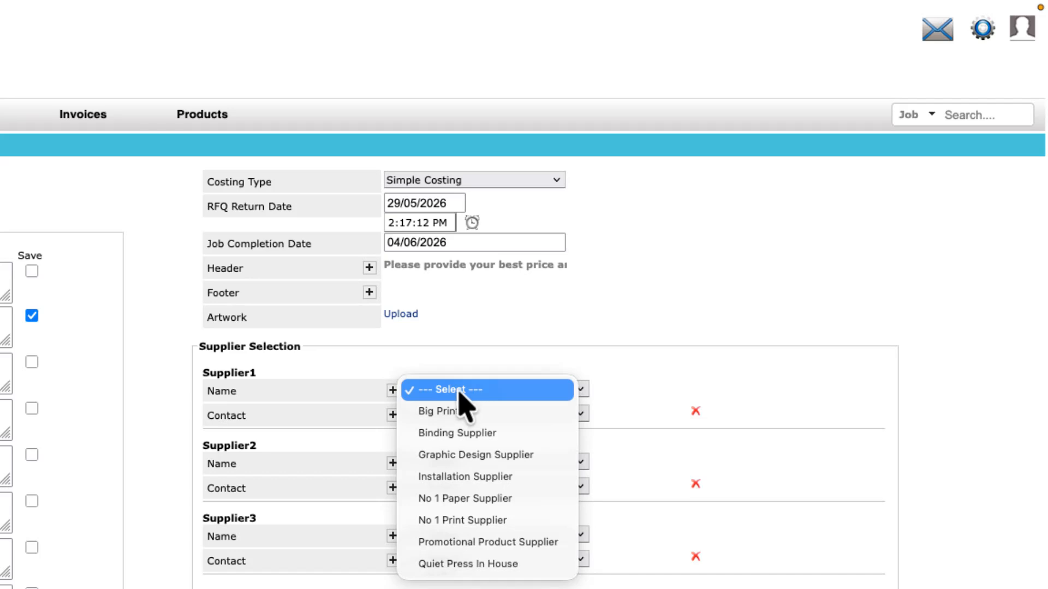
left_click(448, 415)
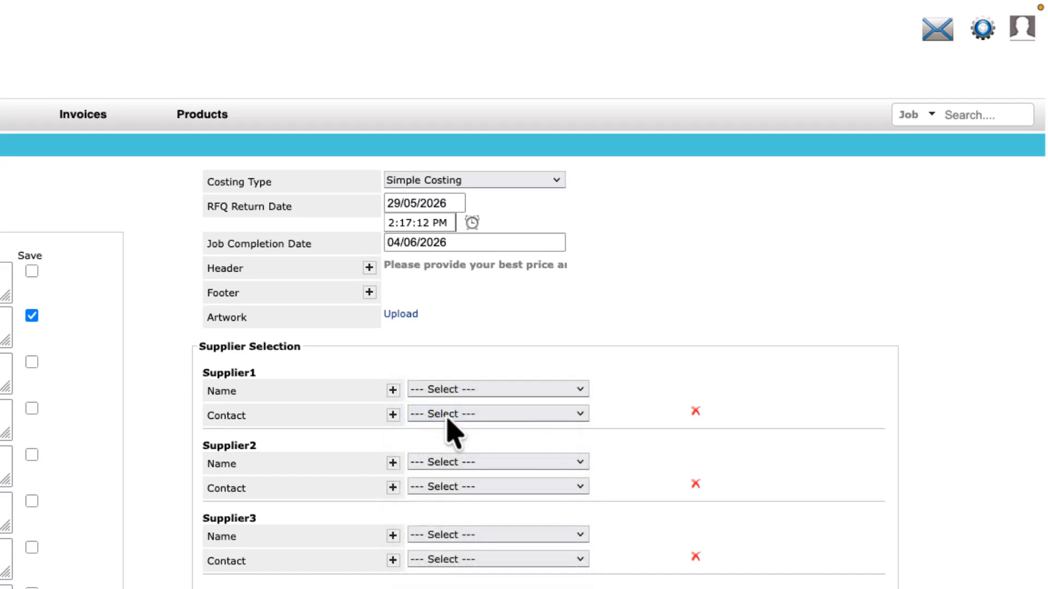
left_click(453, 463)
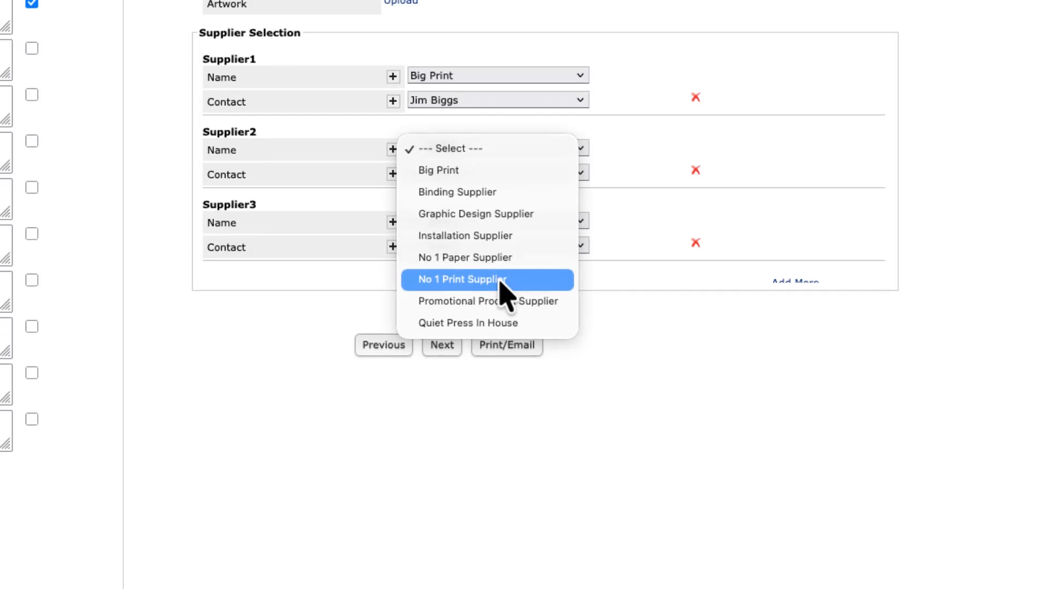
left_click(502, 545)
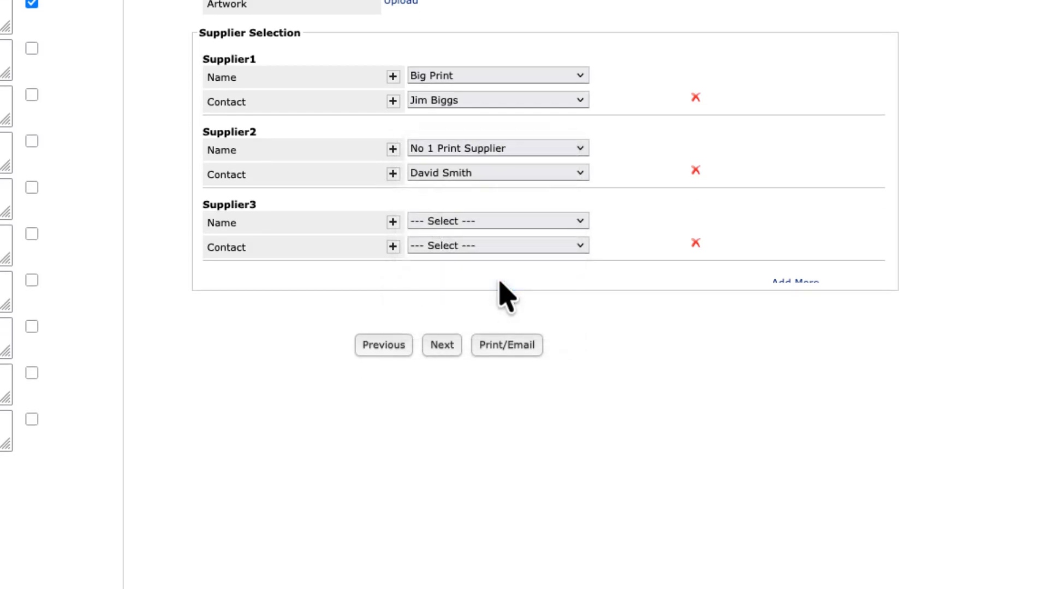
Add a fourth supplier entry to the supplier selection.
scroll(546, 284, "down", 1)
left_click(789, 277)
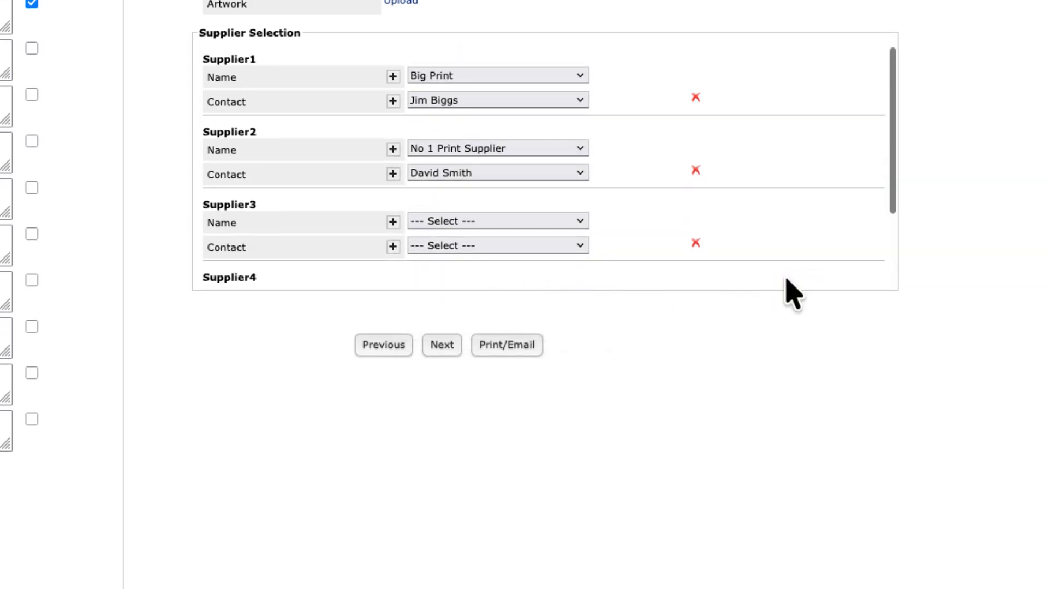
scroll(788, 283, "down", 3)
scroll(786, 280, "up", 3)
Generate the supplier quote request and open its emails, checking those selected for No 1 Print Supplier and Big Print.
left_click(499, 349)
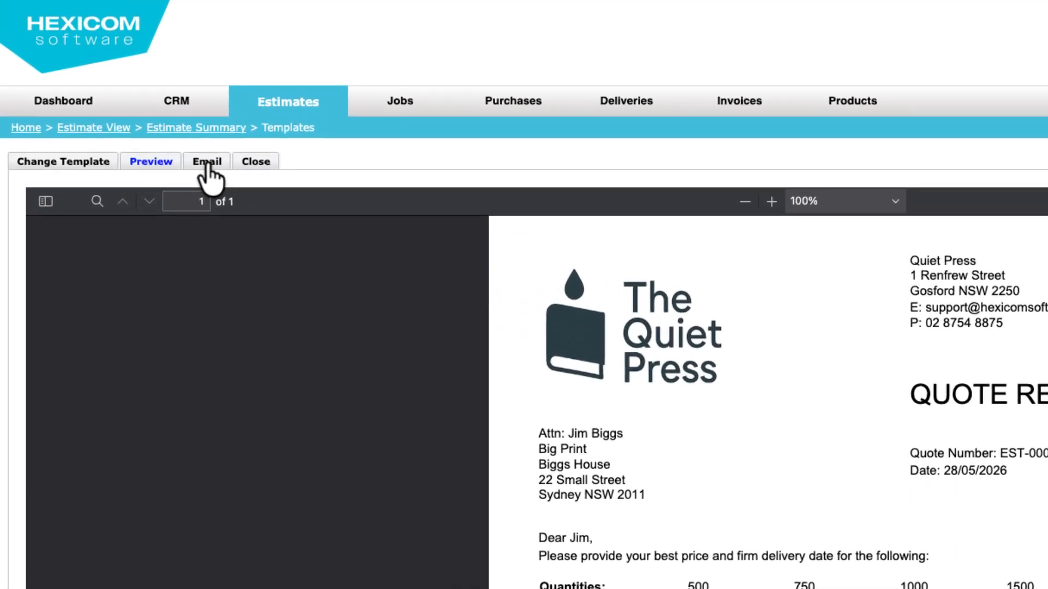
left_click(132, 103)
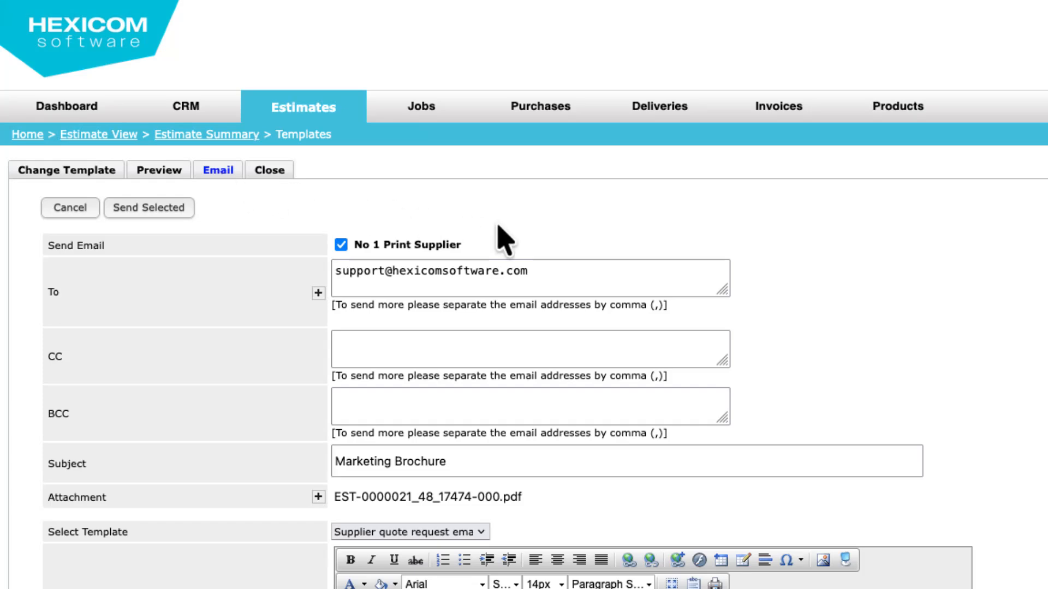
left_click_drag(463, 245, 402, 243)
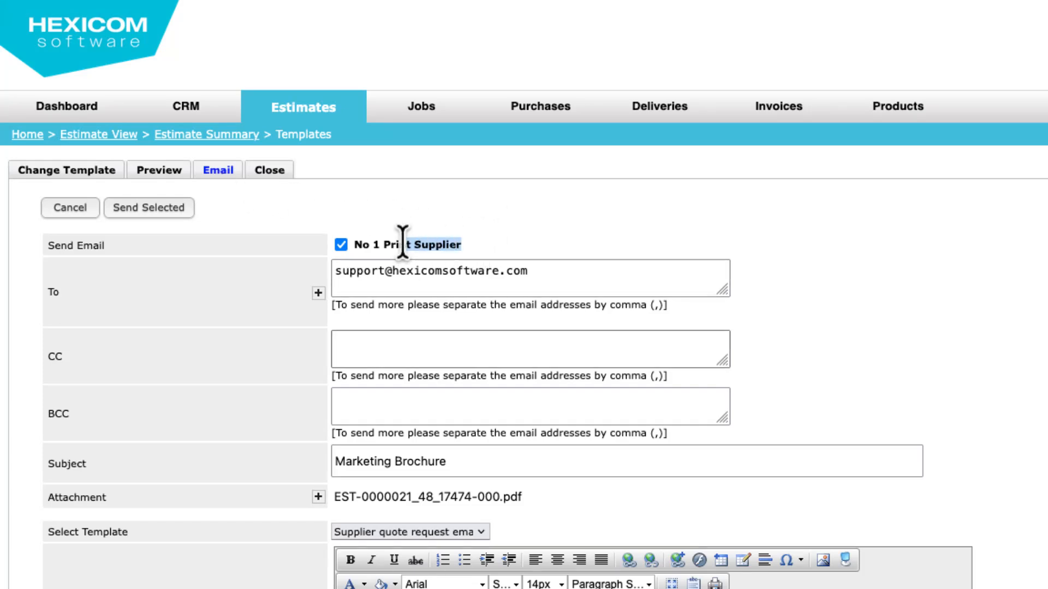
scroll(402, 256, "down", 7)
left_click_drag(411, 525, 349, 523)
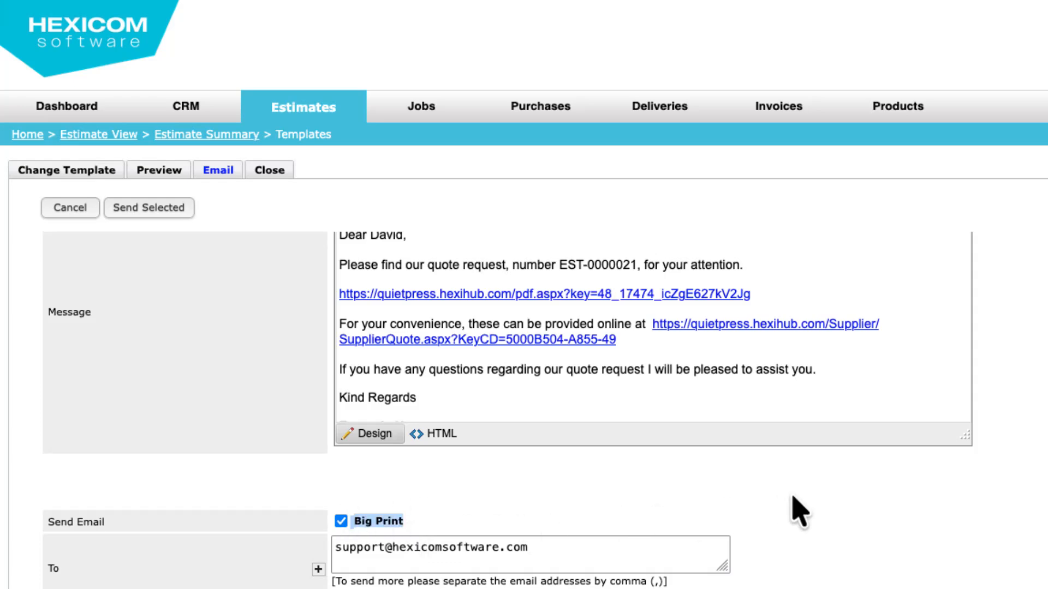
scroll(791, 493, "up", 6)
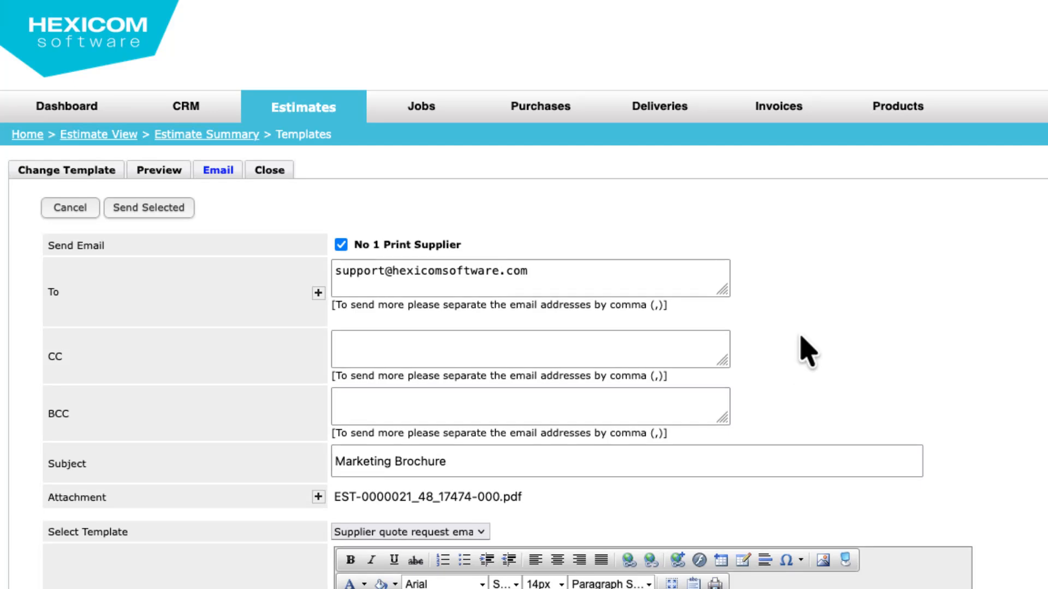
Examine the No 1 Print Supplier email message, checking the quote request PDF link and the online supplier quote link.
scroll(807, 352, "down", 4)
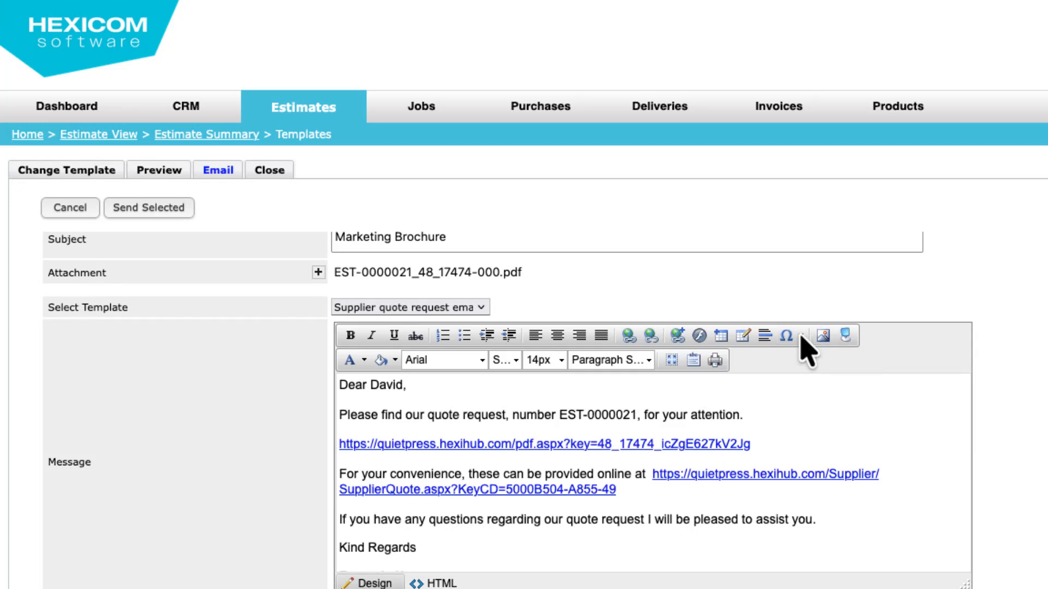
scroll(731, 371, "up", 2)
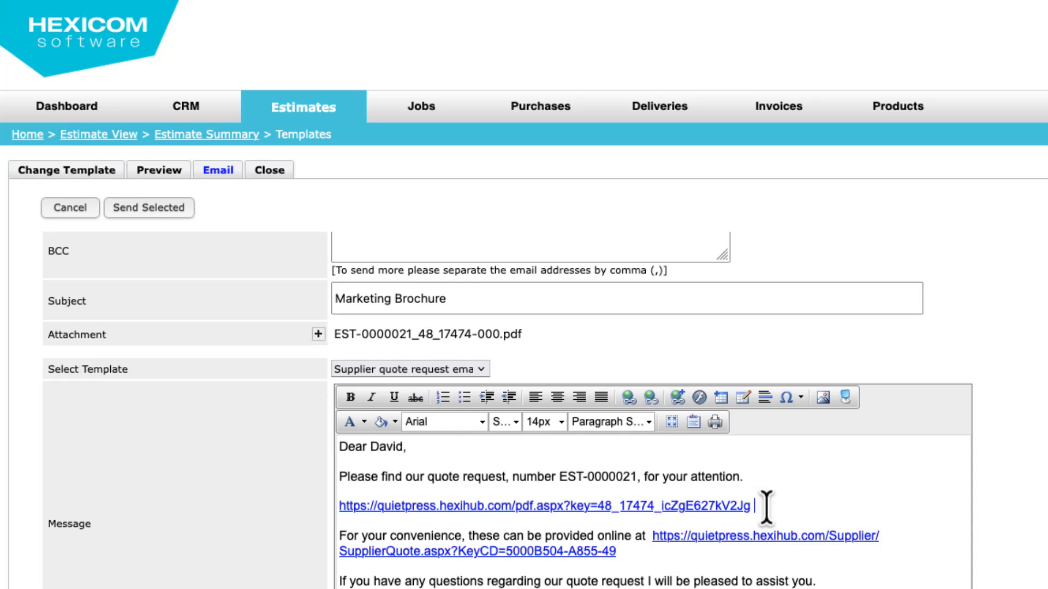
left_click_drag(763, 503, 530, 513)
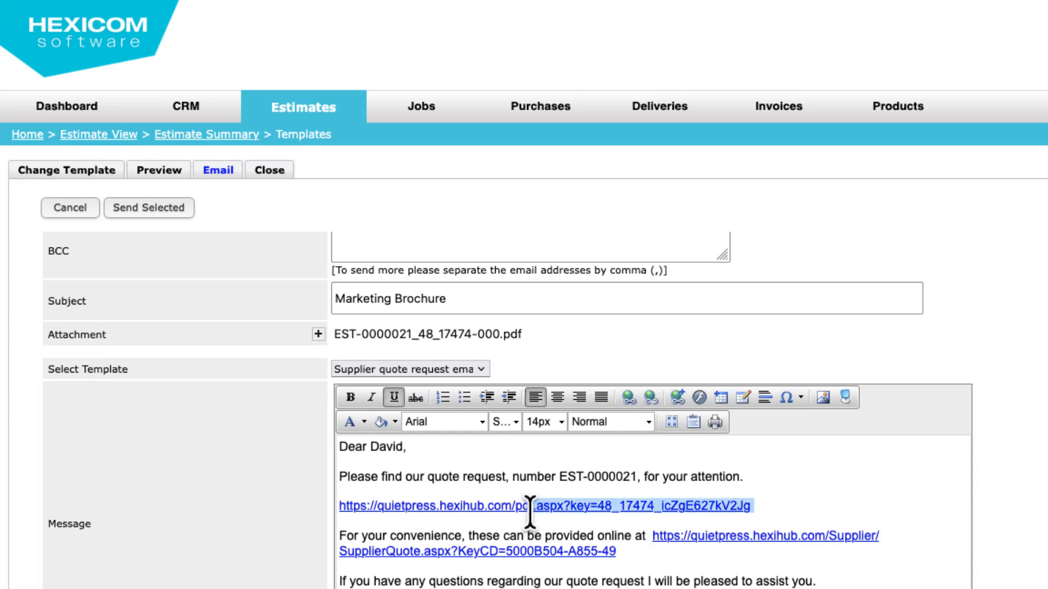
left_click(789, 474)
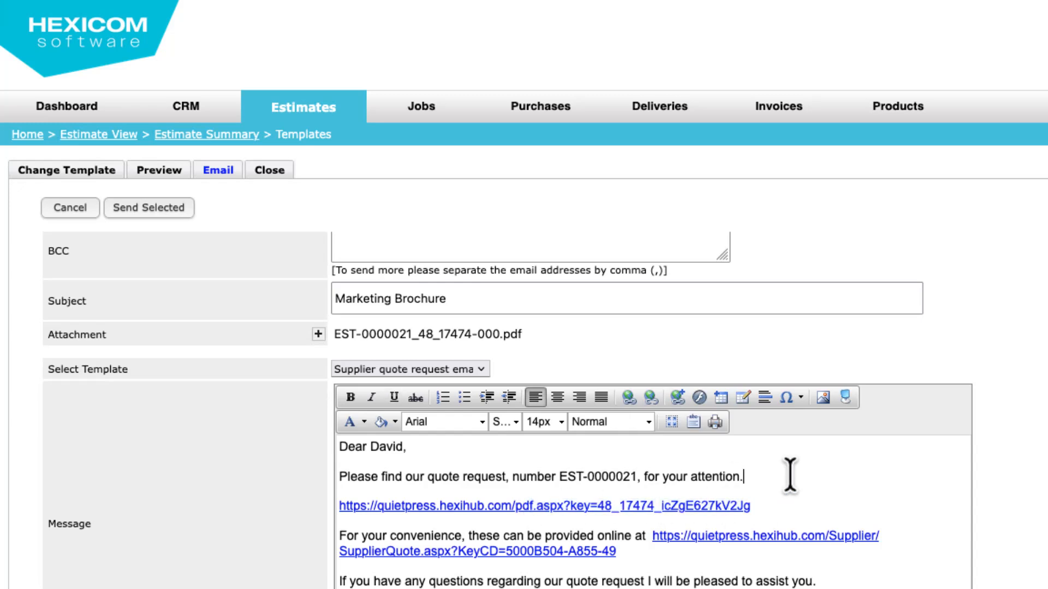
double_click(644, 536)
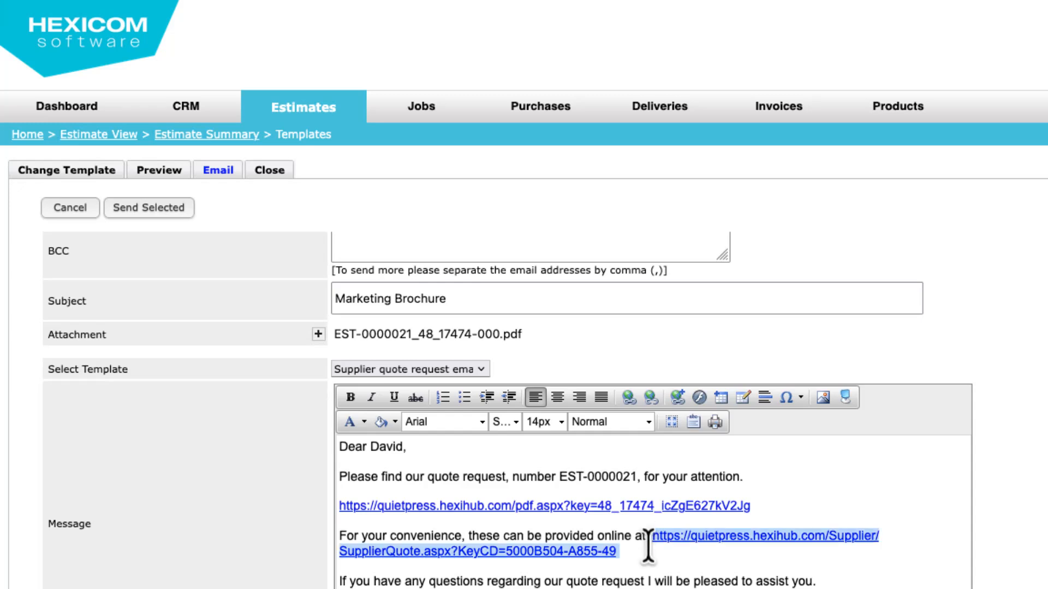
left_click(851, 580)
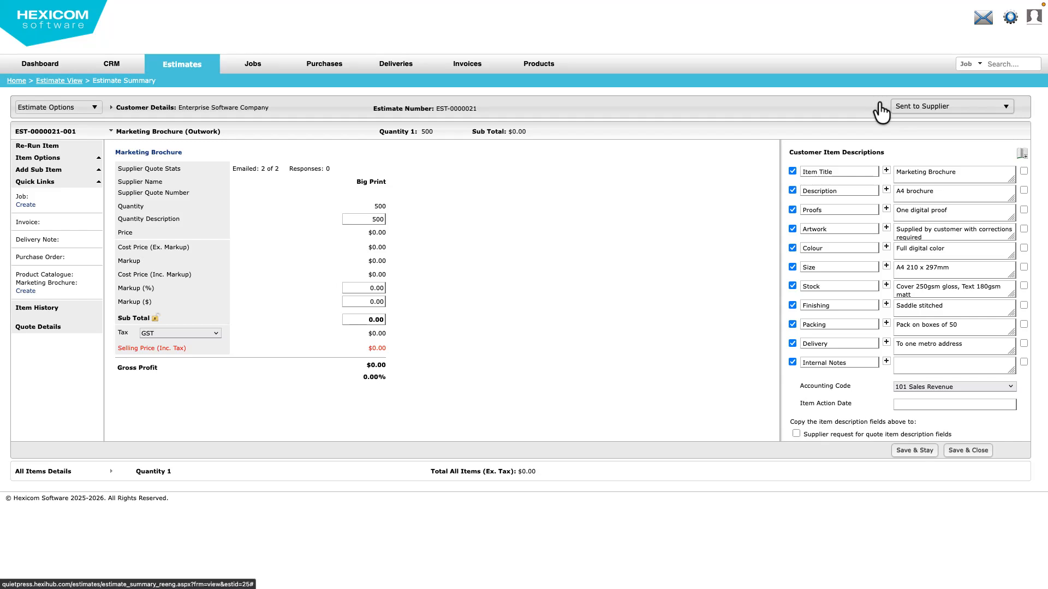
Look through the available status options for the marketing brochure estimate.
left_click(880, 104)
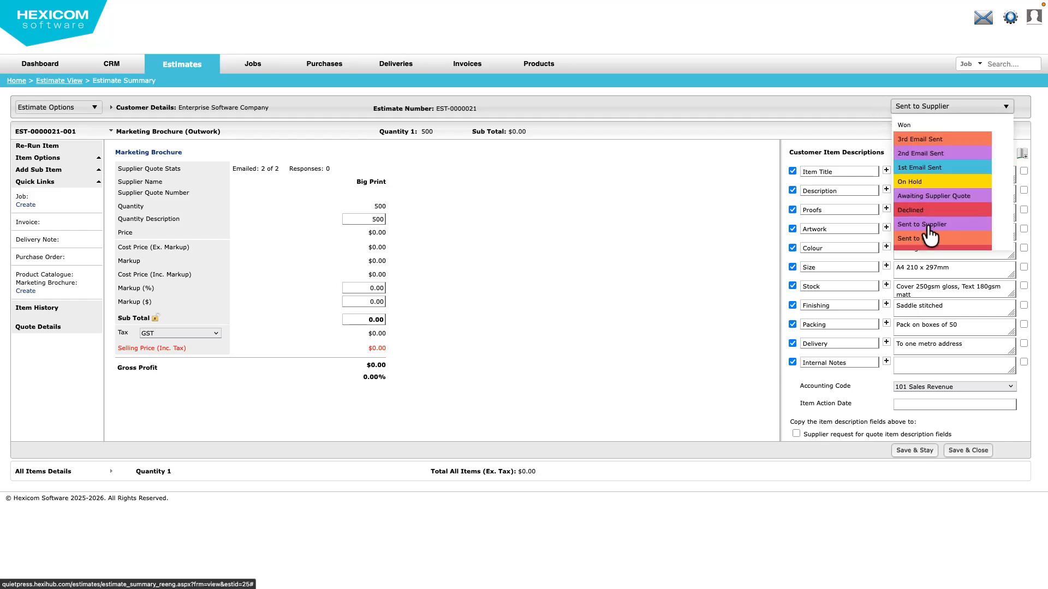
scroll(929, 236, "down", 1)
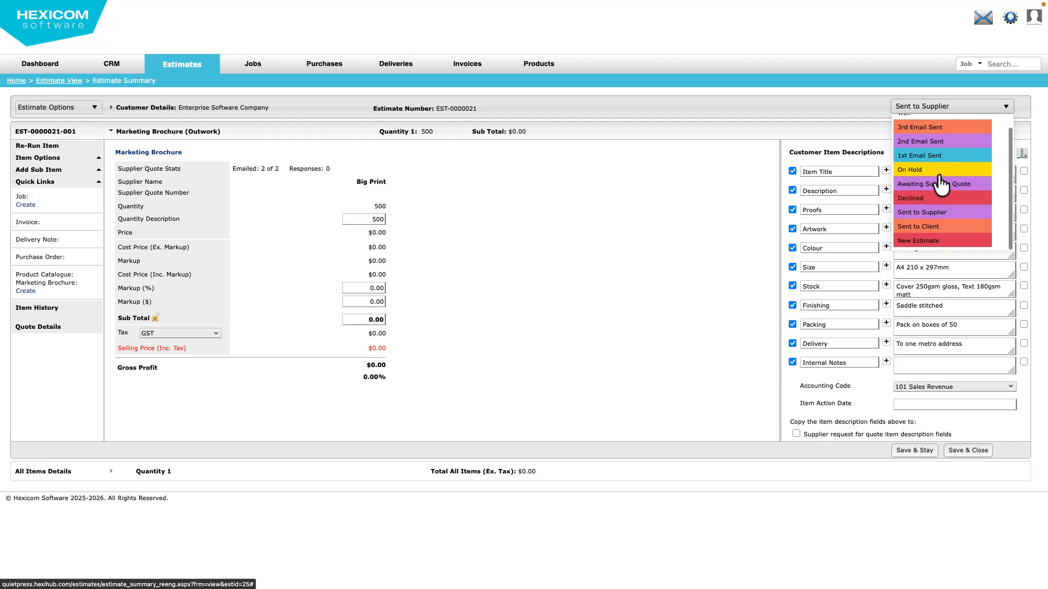
scroll(941, 185, "up", 1)
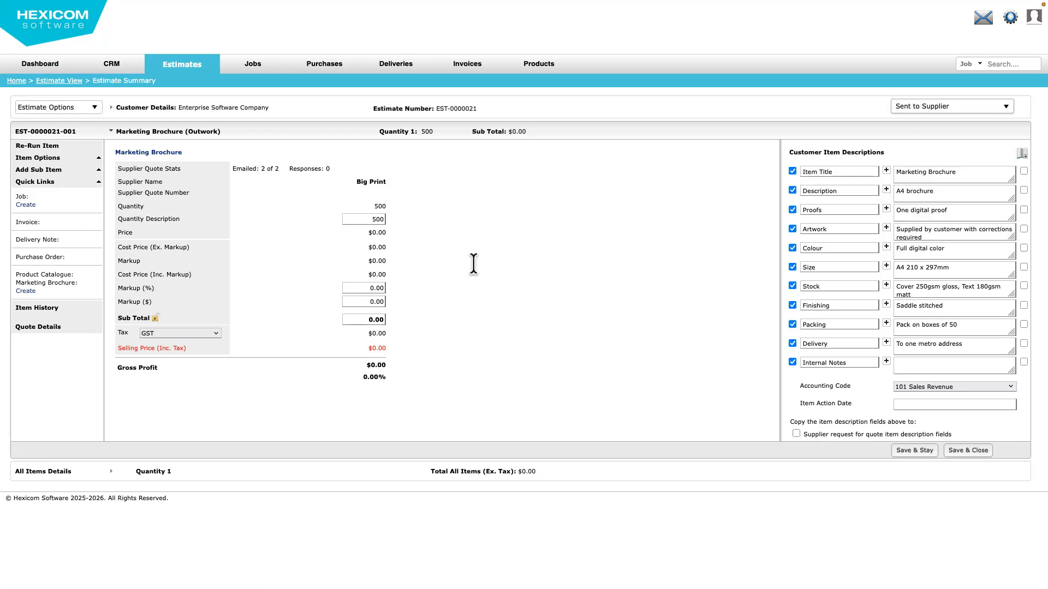
Open the Marketing Brochure quote details and enter 5647 as Big Print's supplier quote number.
left_click(47, 326)
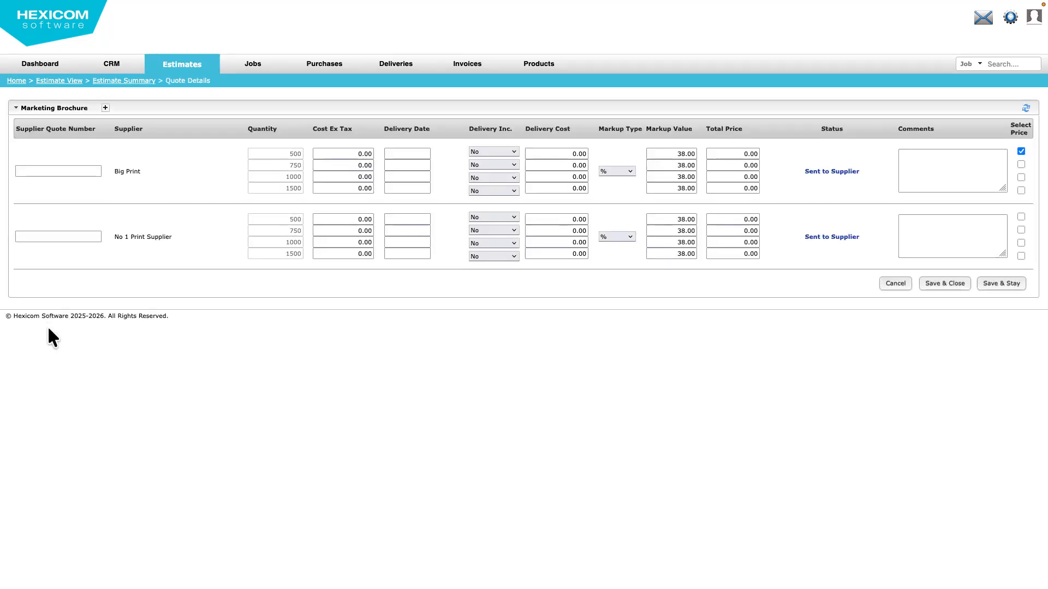
left_click(87, 171)
type("5547")
Set Big Print's costs ex tax to 650, 800, 950 and 1100 for quantities 500, 750, 1000 and 1500 respectively.
left_click(337, 154)
key("Delete")
key("Delete")
key("Delete")
key("Delete")
type("650")
key("Tab")
type("800")
key("Tab")
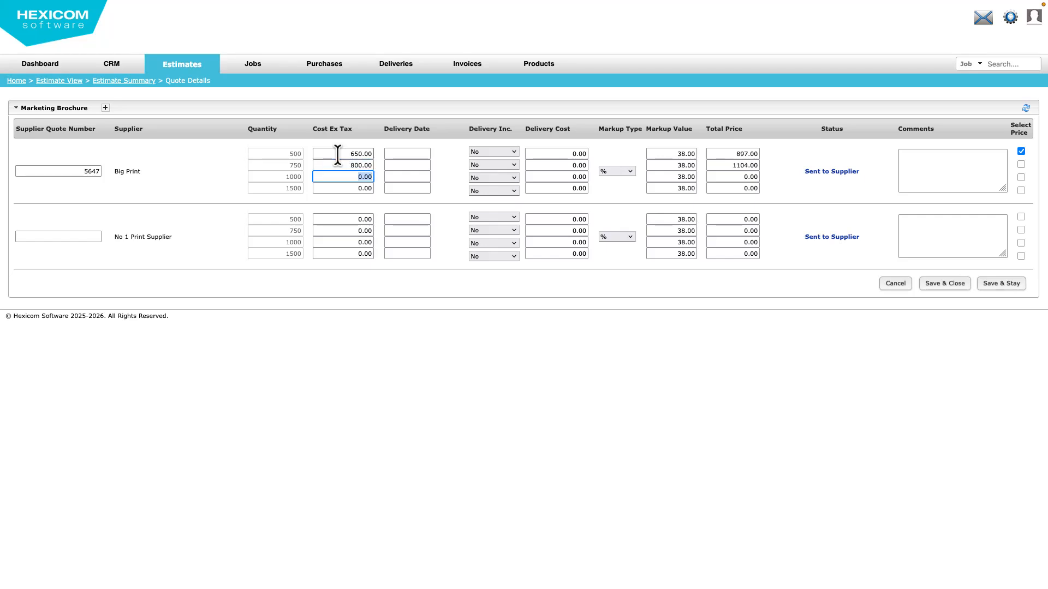
type("950")
key("Tab")
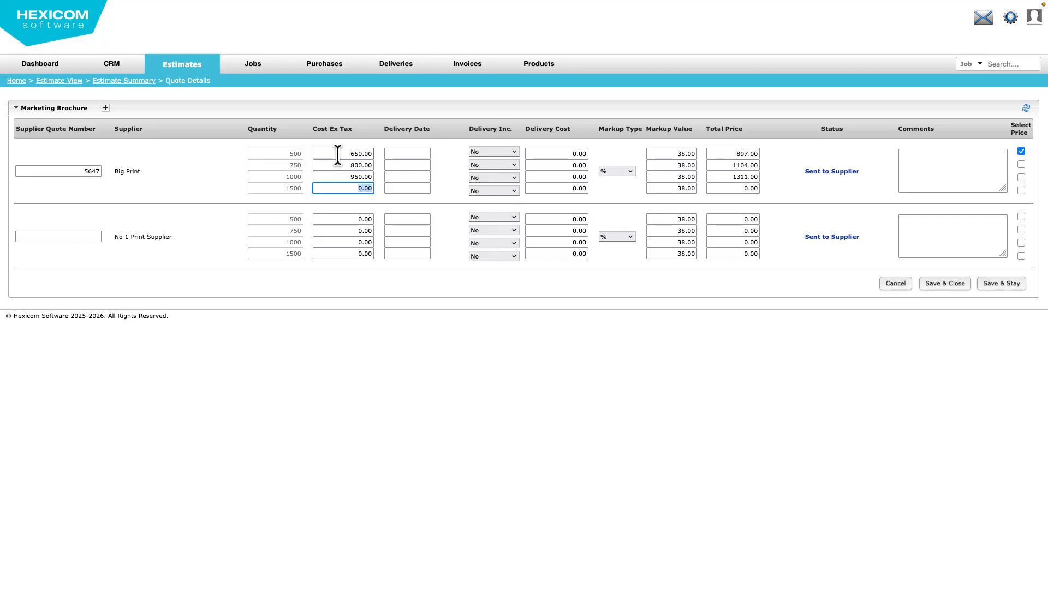
type("1100")
Check Big Print's delivery date, delivery cost, markup and total price fields.
left_click(396, 155)
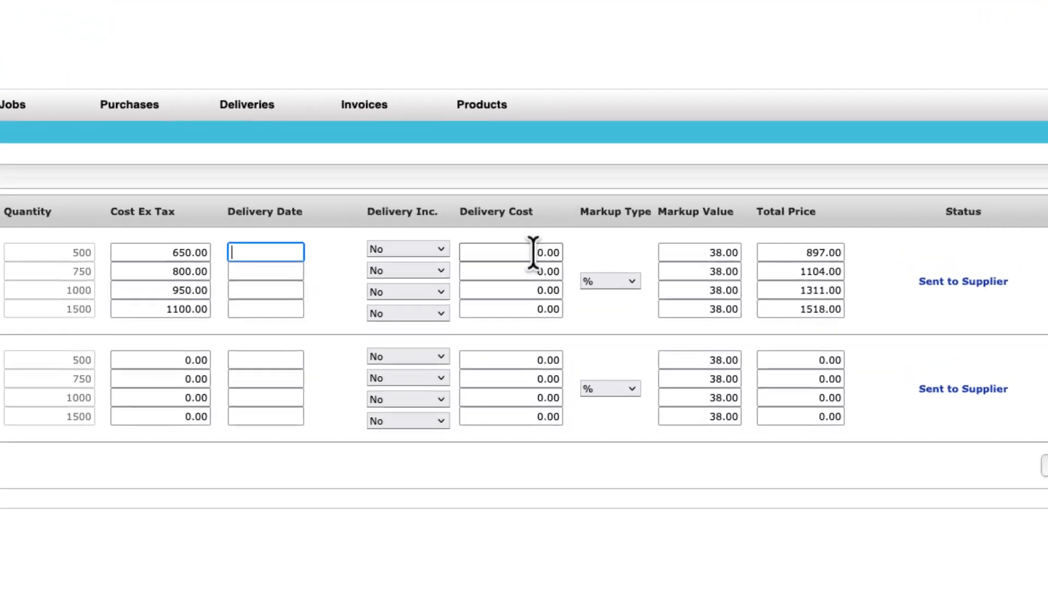
left_click_drag(570, 154, 599, 154)
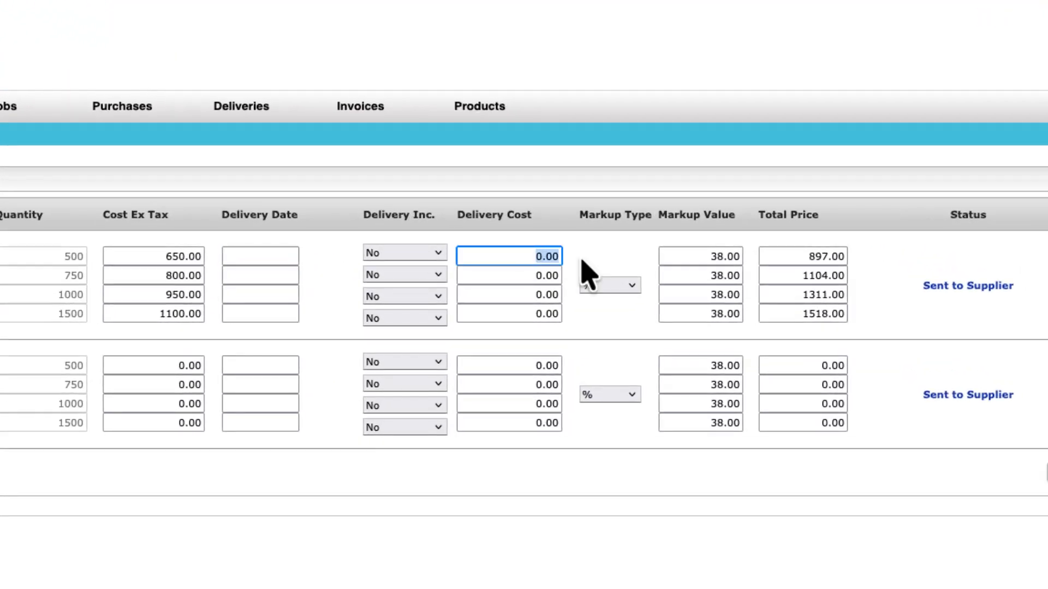
key("Tab")
left_click_drag(792, 278, 838, 317)
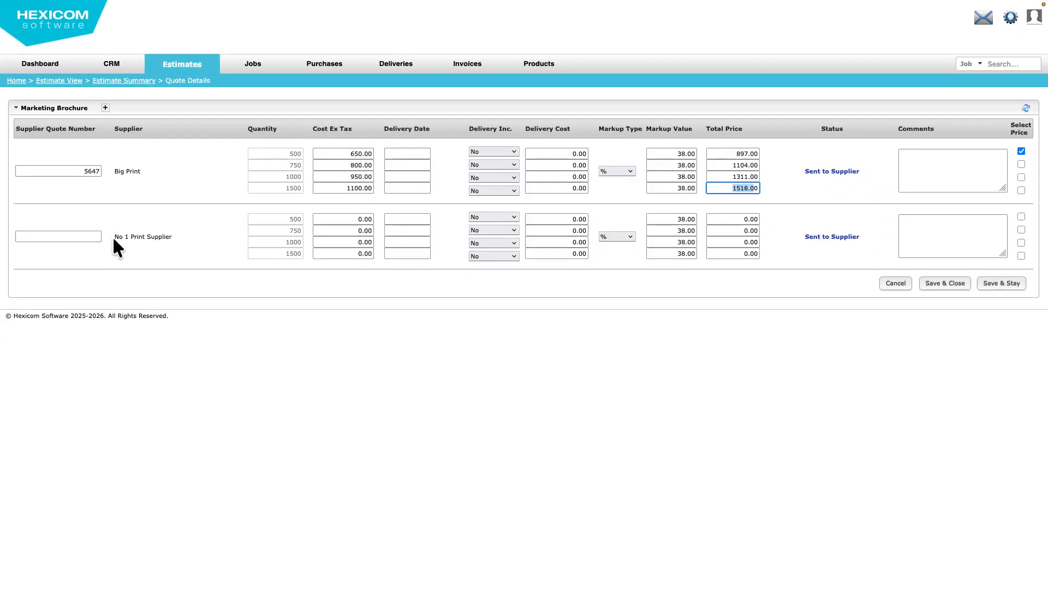
Enter No 1 Print Supplier's quote number 86868 and costs ex tax of 600, 750, 1000 and 1200 for the four ascending quantities.
left_click(74, 237)
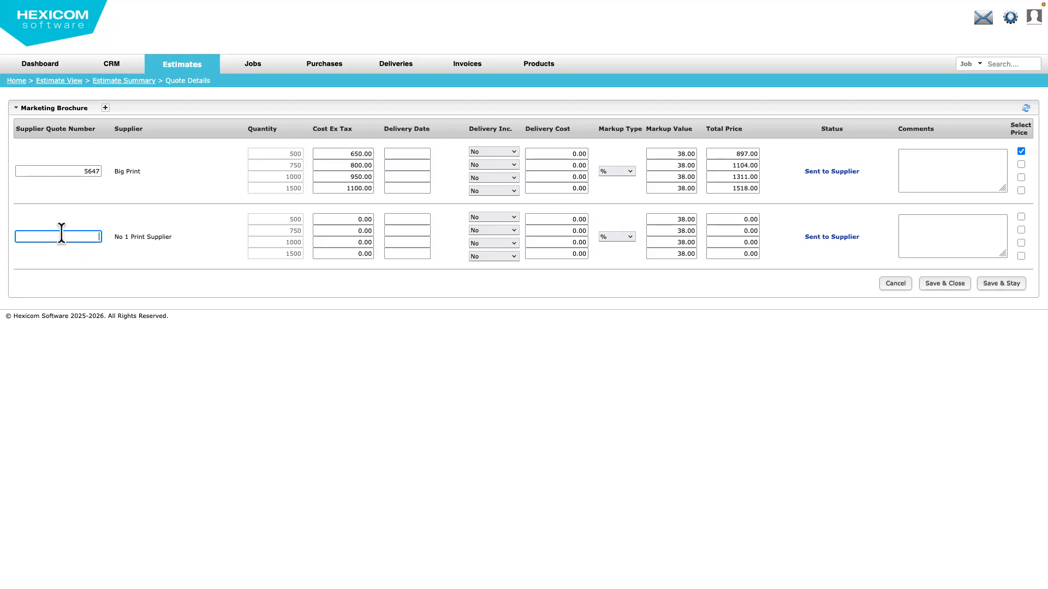
type("86868")
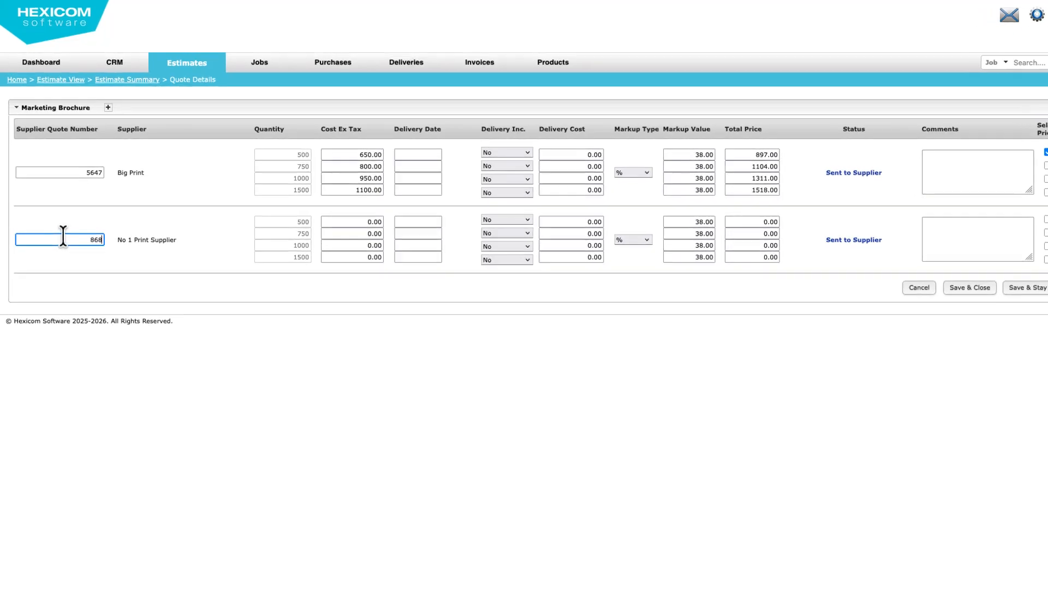
left_click(362, 220)
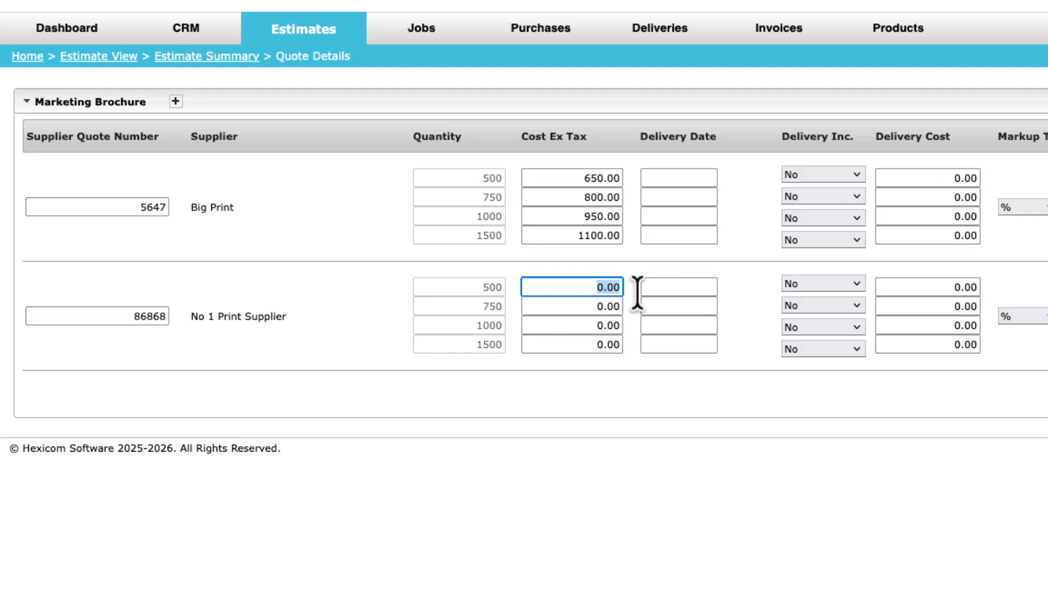
type("600")
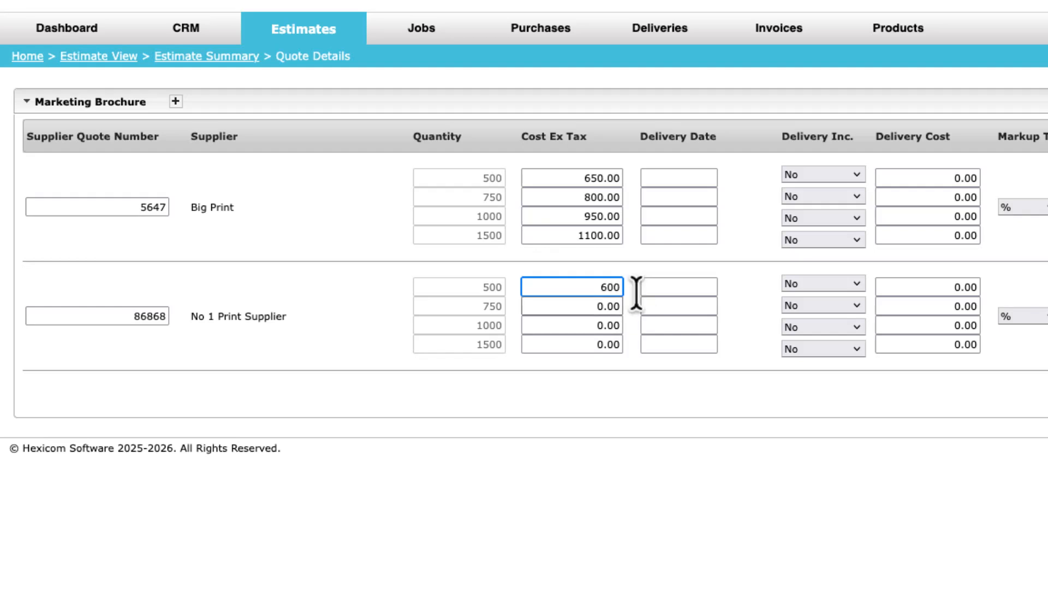
key("Tab")
type("750")
key("Tab")
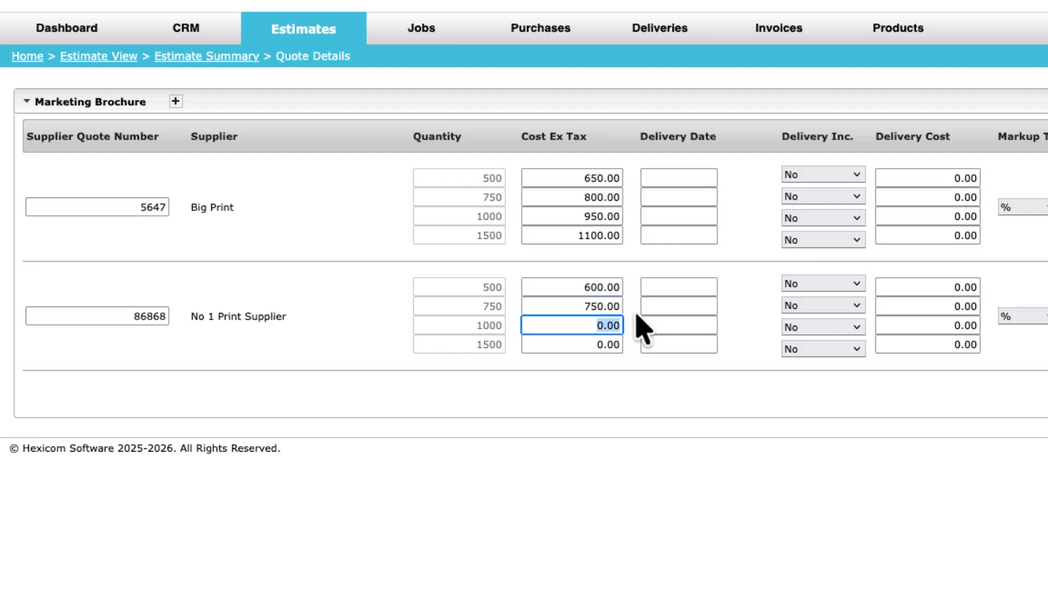
type("1000")
key("Tab")
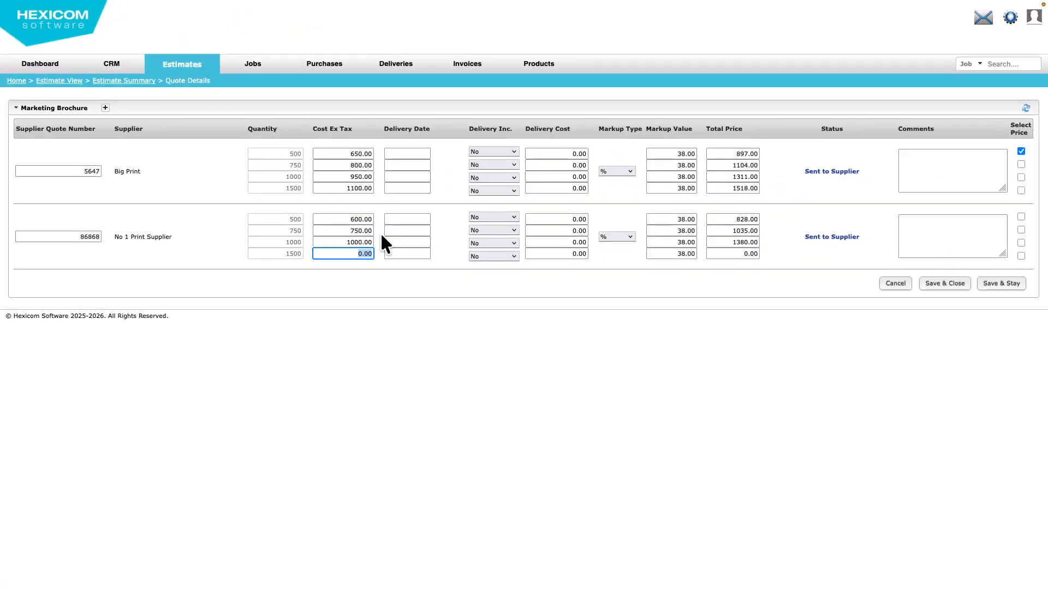
type("1200")
key("Tab")
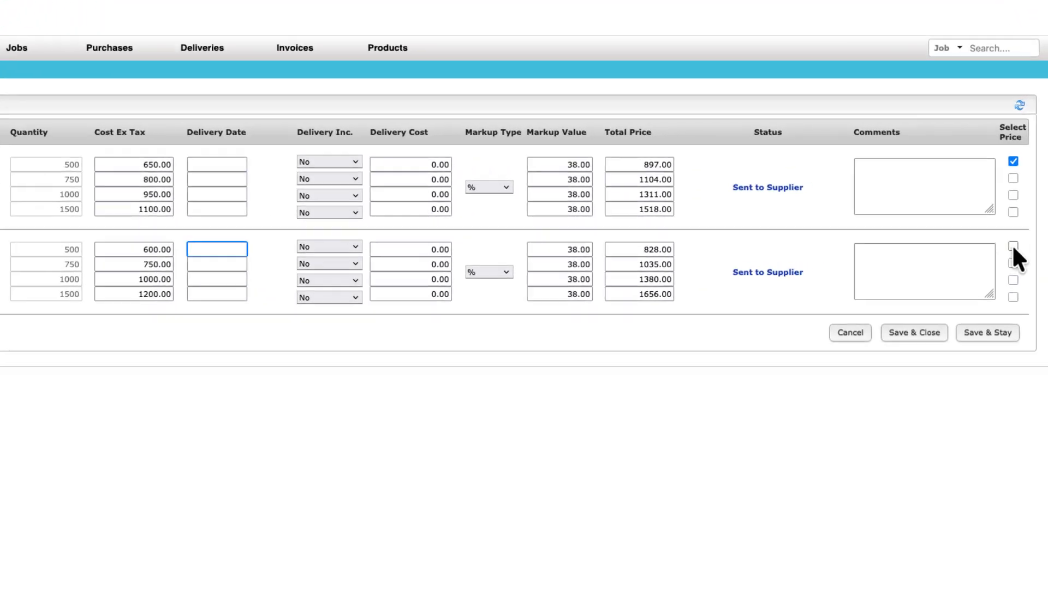
Select No 1 Print Supplier's prices for quantities 500 and 750, and Big Print's prices for 1000 and 1500.
left_click(1020, 217)
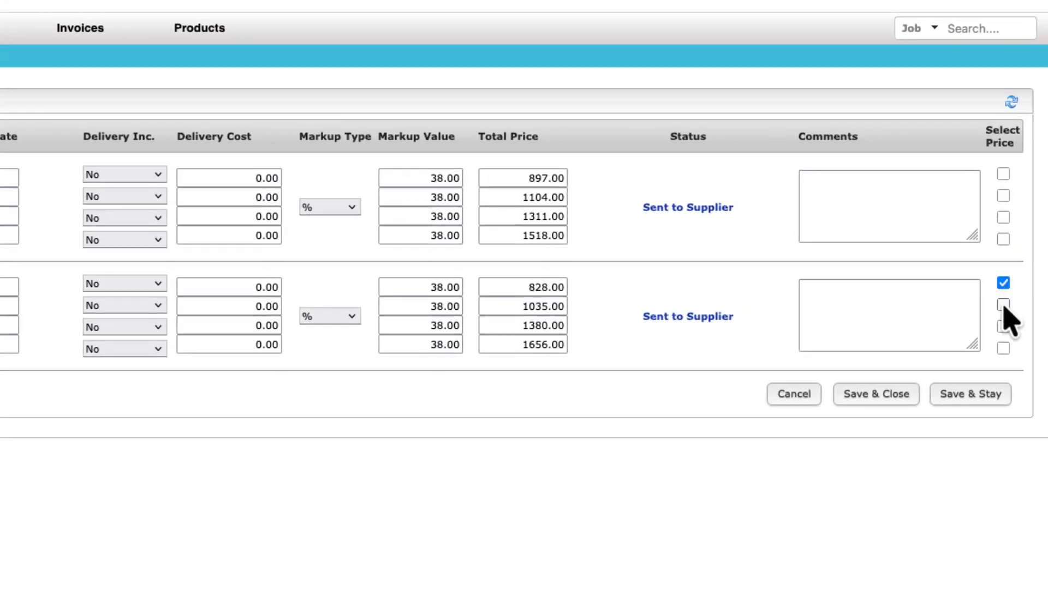
left_click(1003, 304)
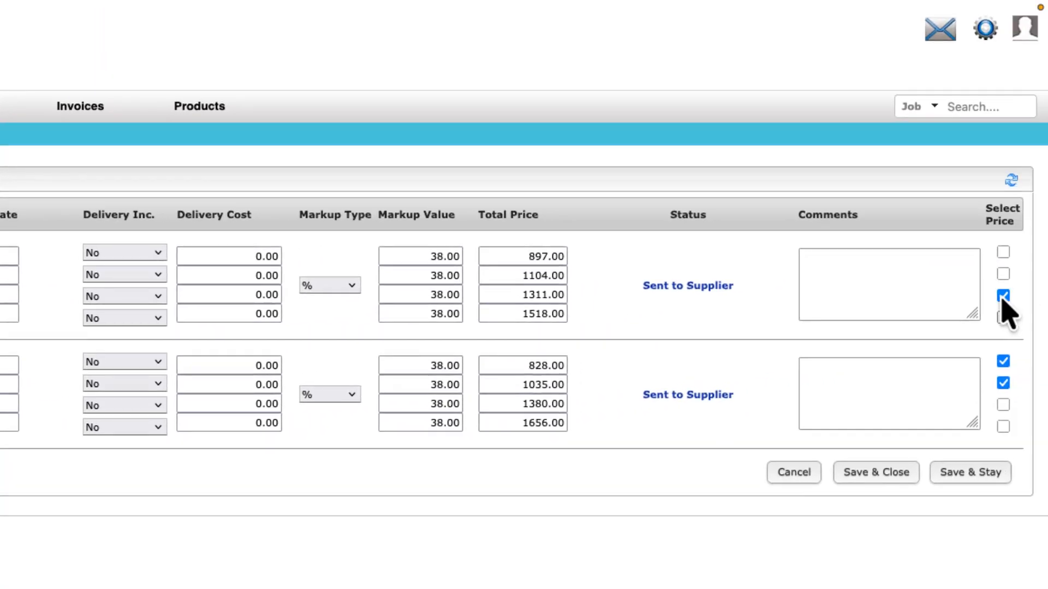
left_click(1003, 317)
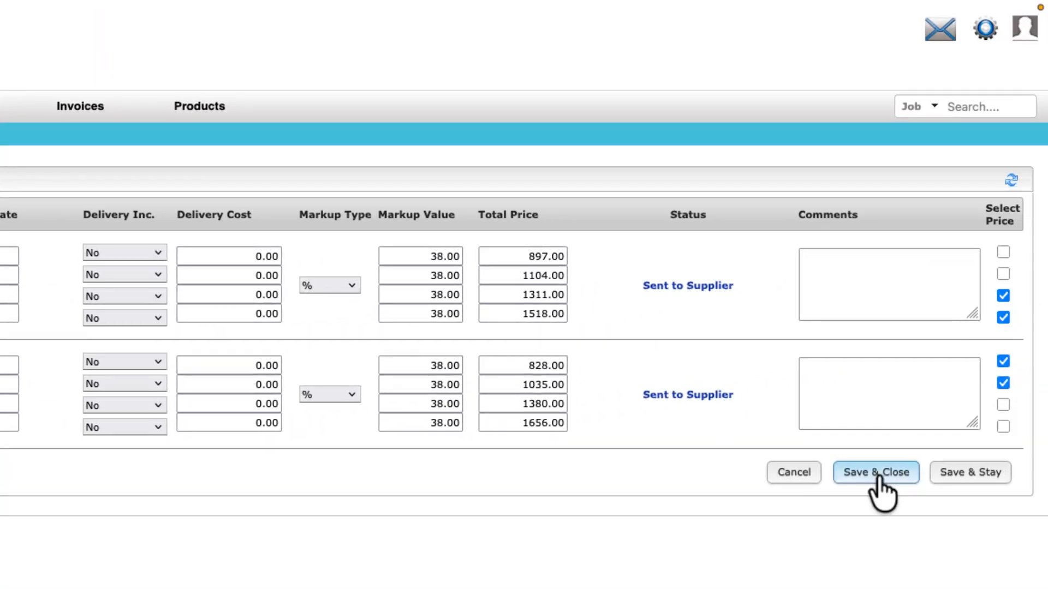
Save and close the selected supplier prices, and review the brochure's prices and markups on the estimate summary.
left_click(877, 473)
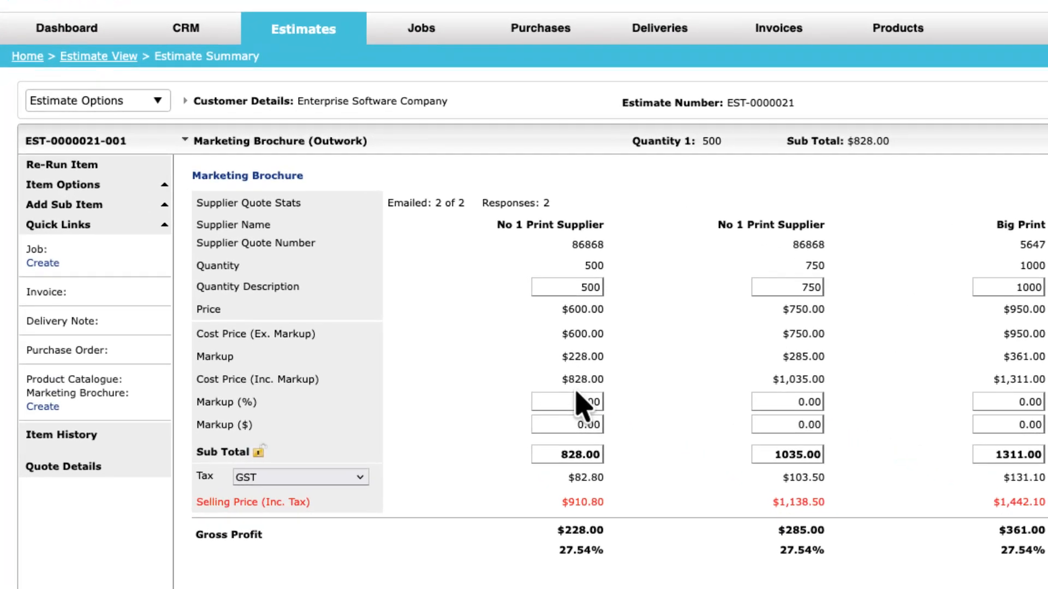
left_click(577, 395)
left_click(659, 399)
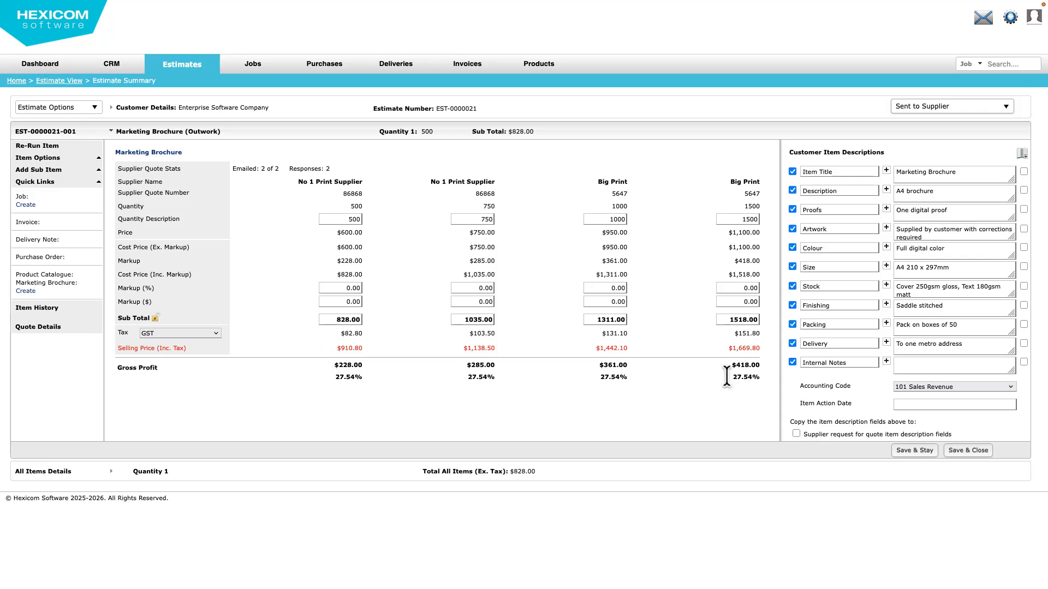
Generate the customer version of the estimate document and start an email with it attached.
left_click(74, 108)
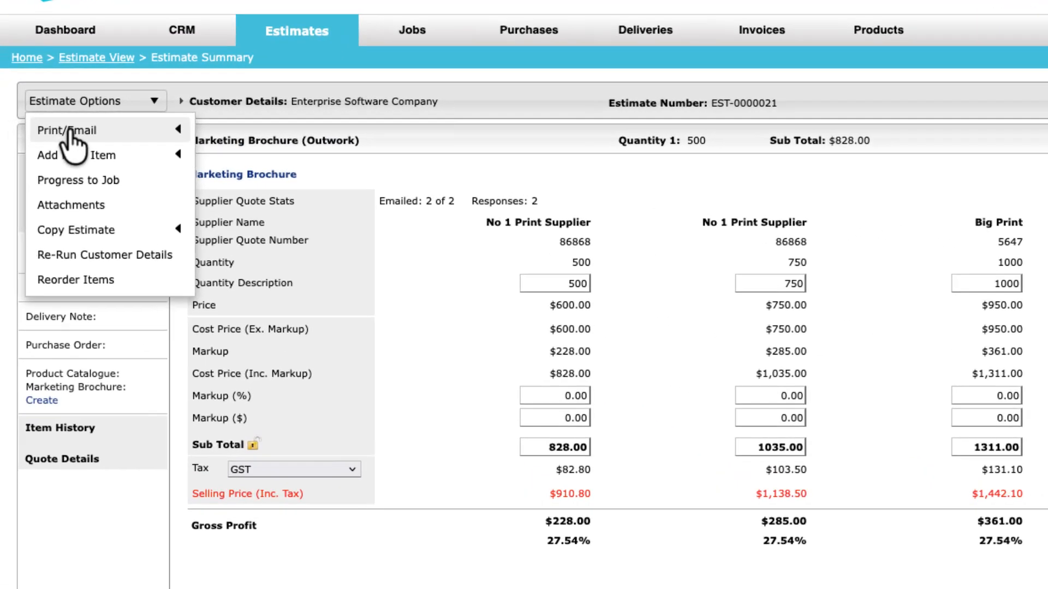
left_click(43, 125)
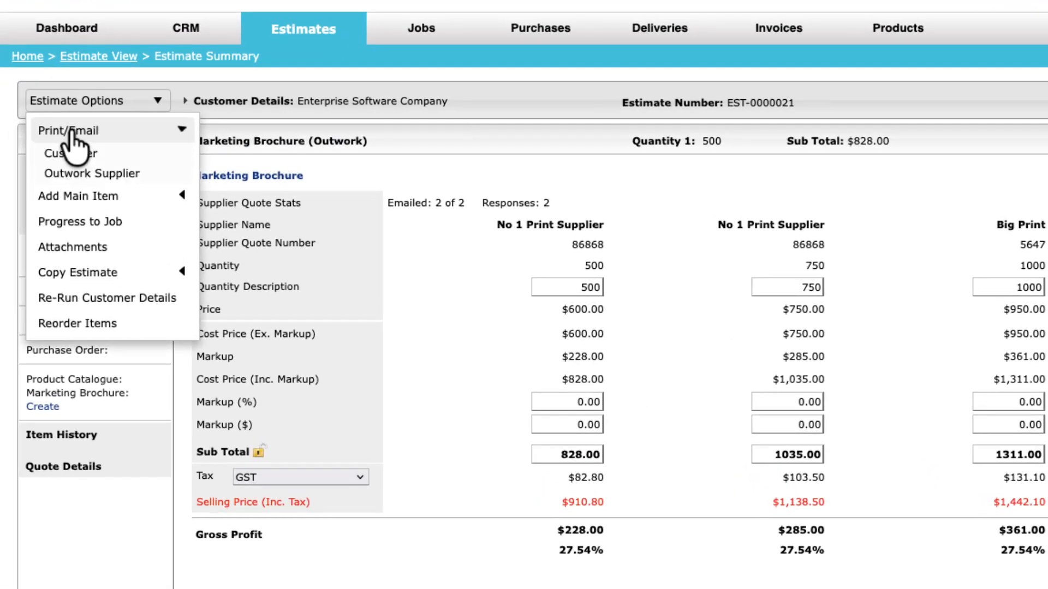
left_click(70, 155)
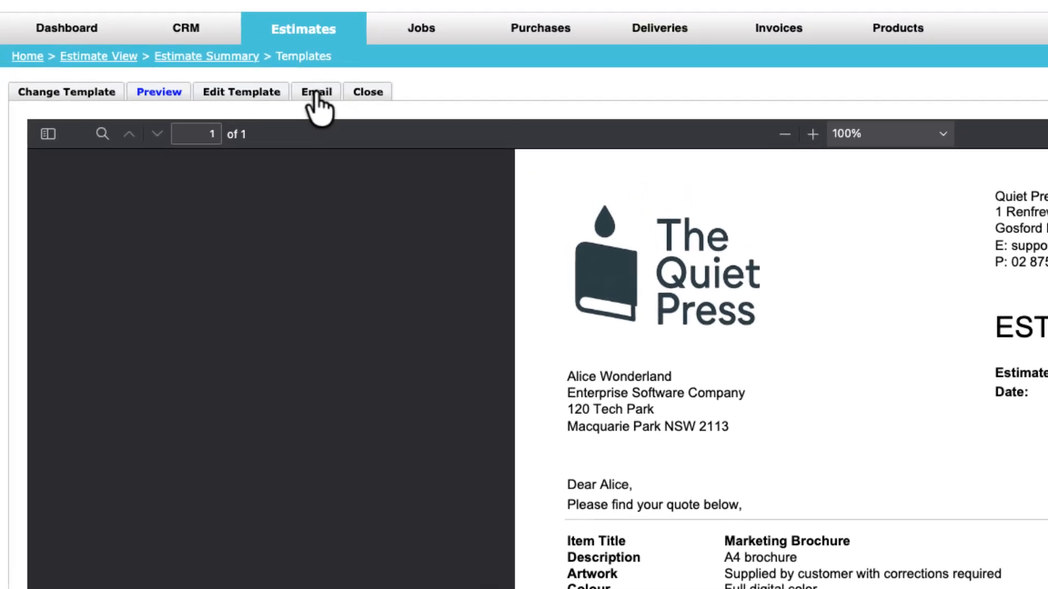
left_click(316, 94)
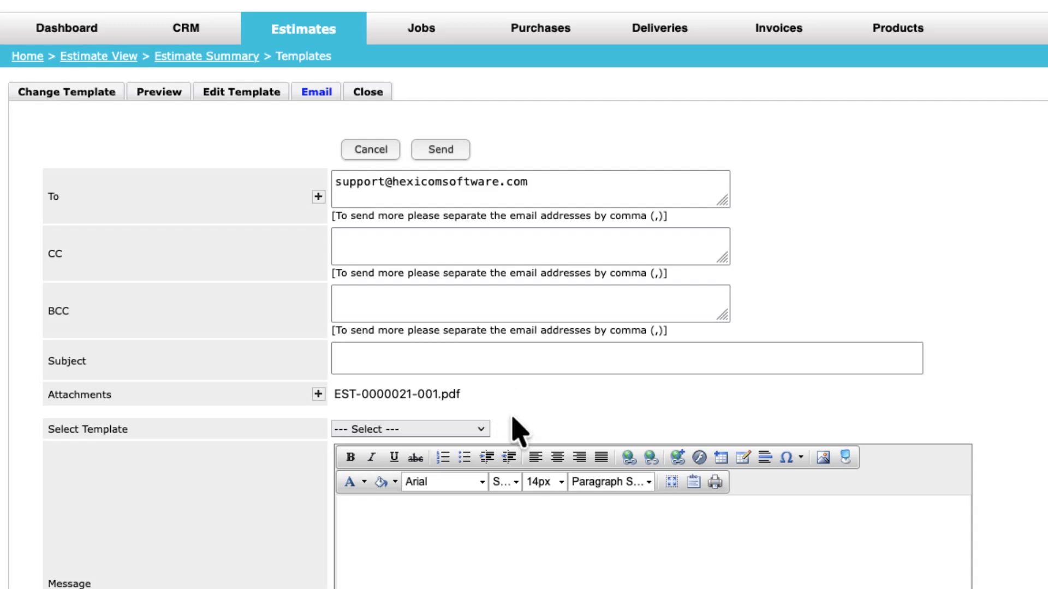
Fill in the customer email's subject and message using the 1st Email template.
left_click(483, 430)
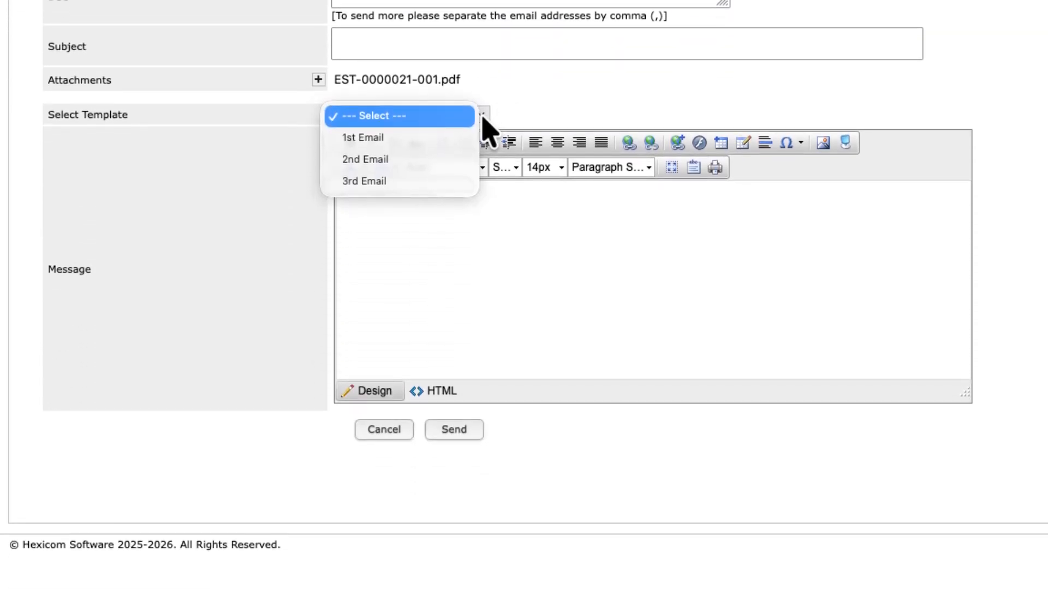
left_click(360, 141)
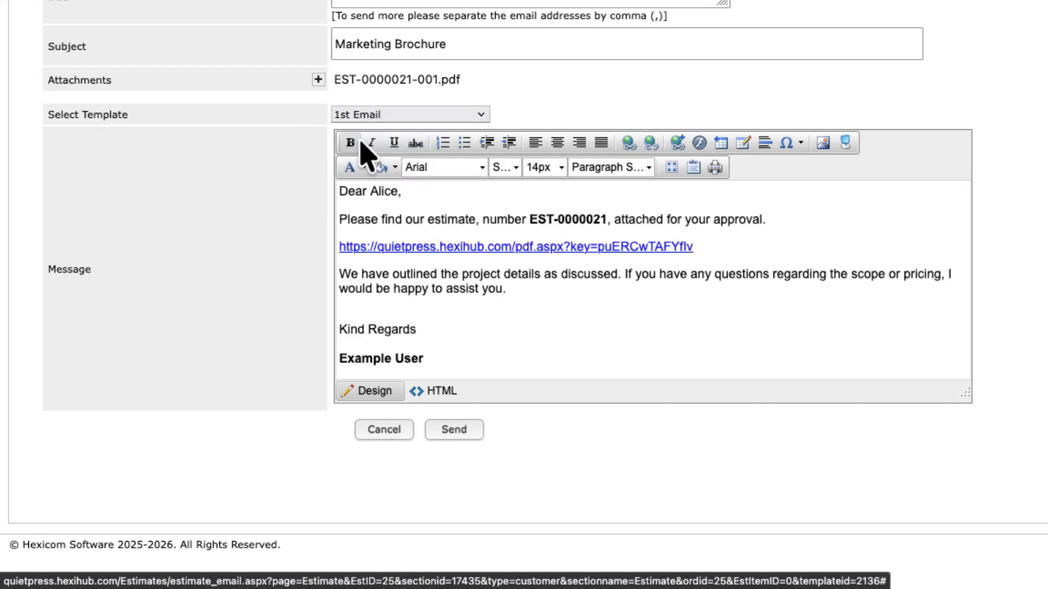
left_click(413, 116)
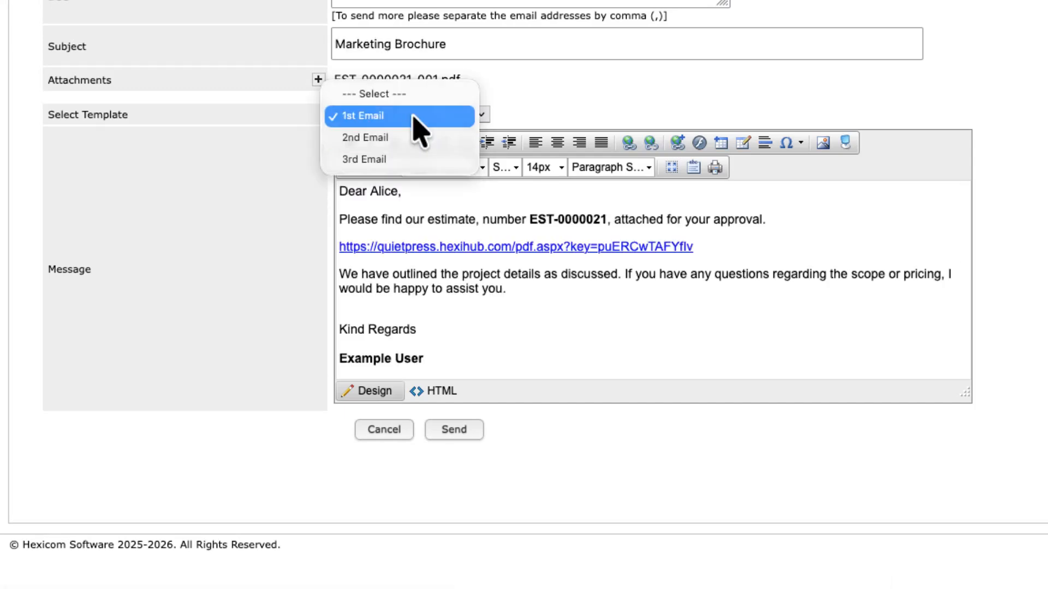
left_click(371, 122)
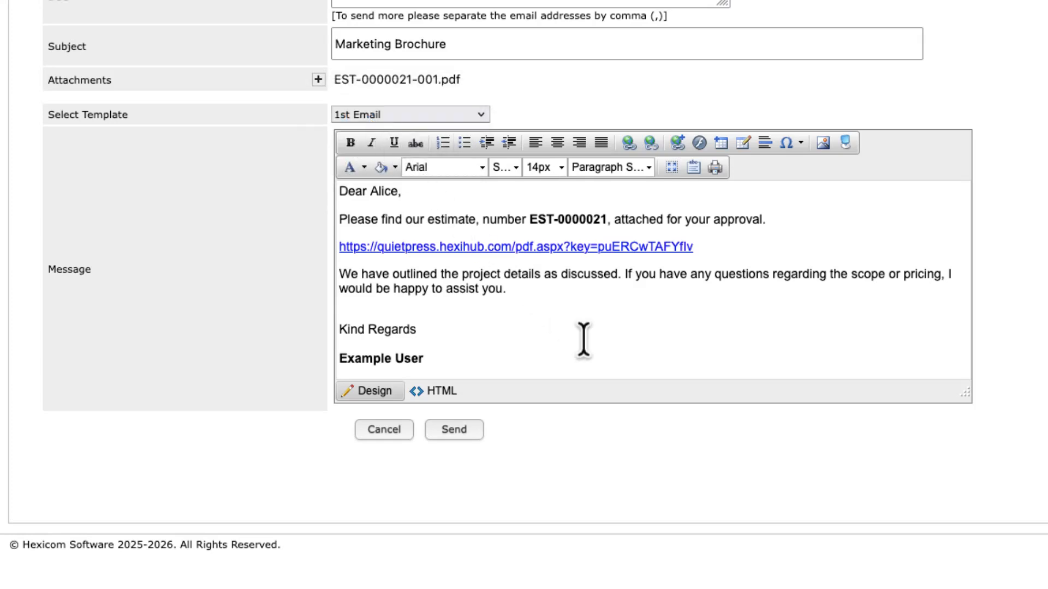
Check the message down to its signature, send the estimate email to the customer, and return to the estimates list.
scroll(583, 339, "down", 5)
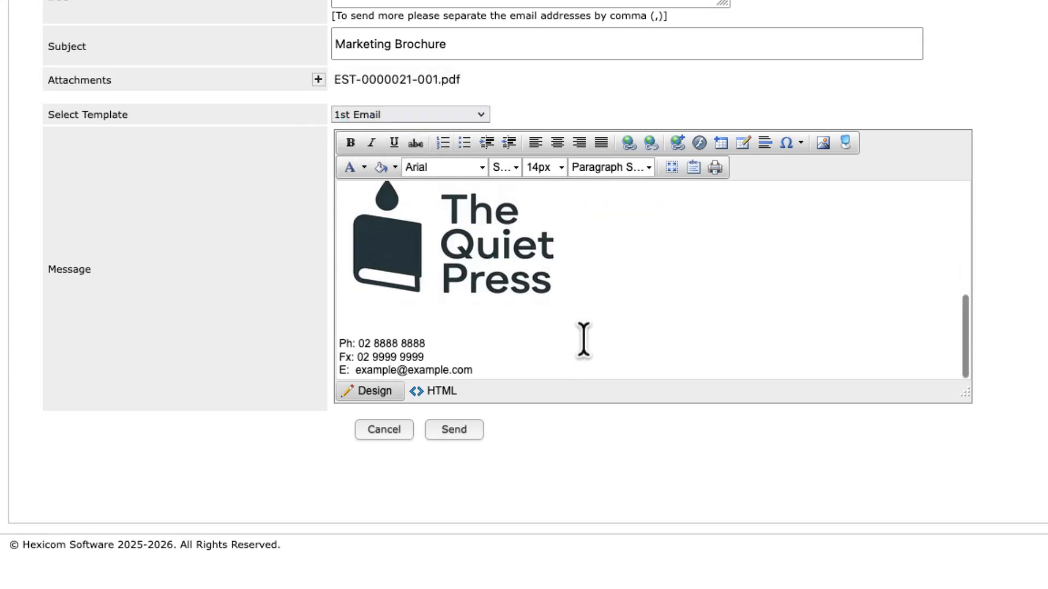
scroll(583, 339, "up", 5)
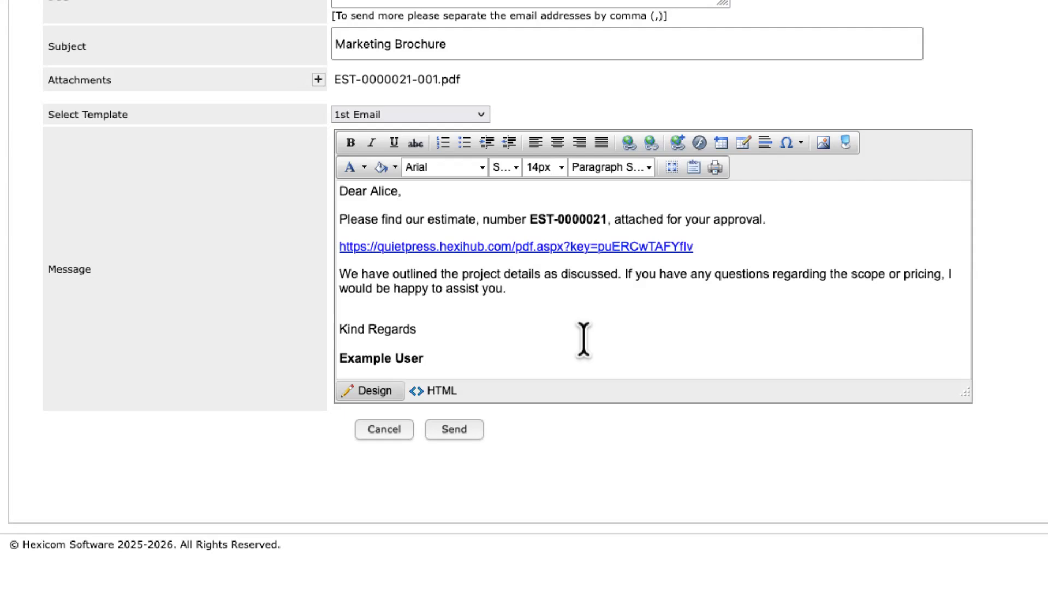
scroll(583, 339, "up", 5)
left_click(449, 132)
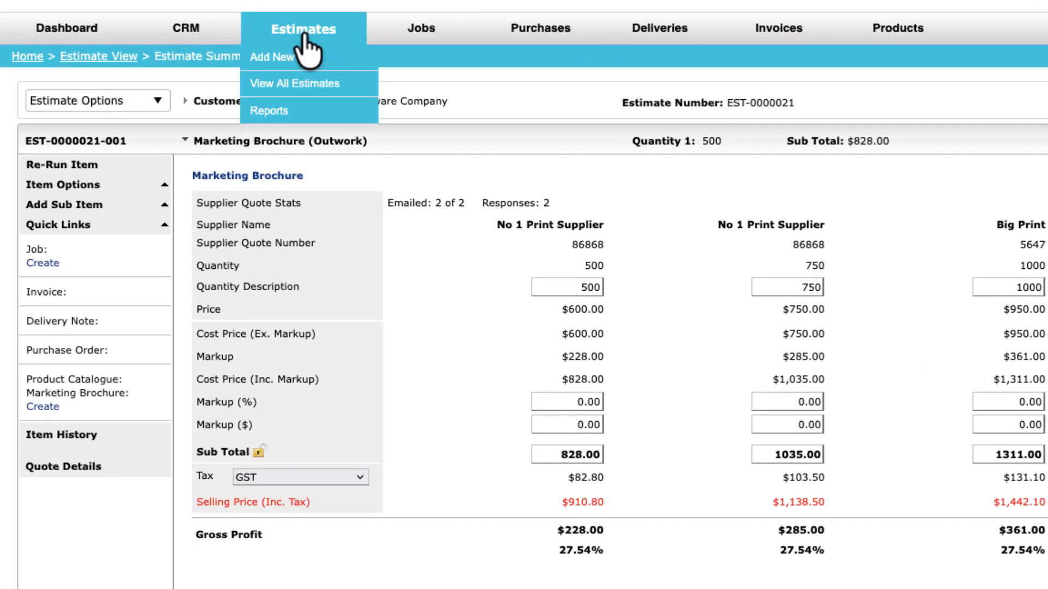
left_click(303, 33)
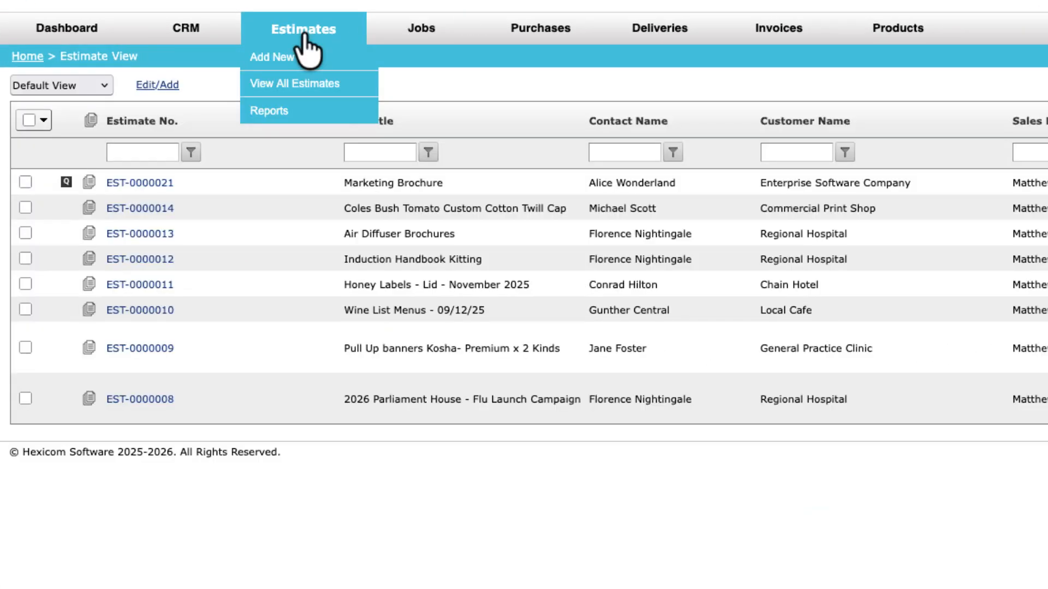